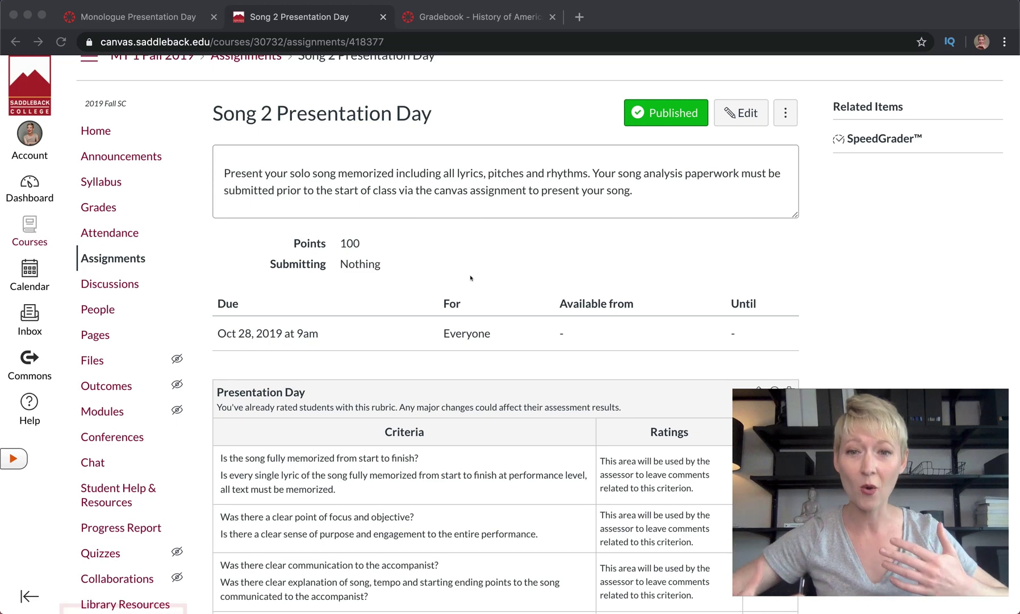
Step: Review the 20-point rubric's Pts column, then switch to the Monologue Presentation Day assignment
scroll(606, 239, down, 1)
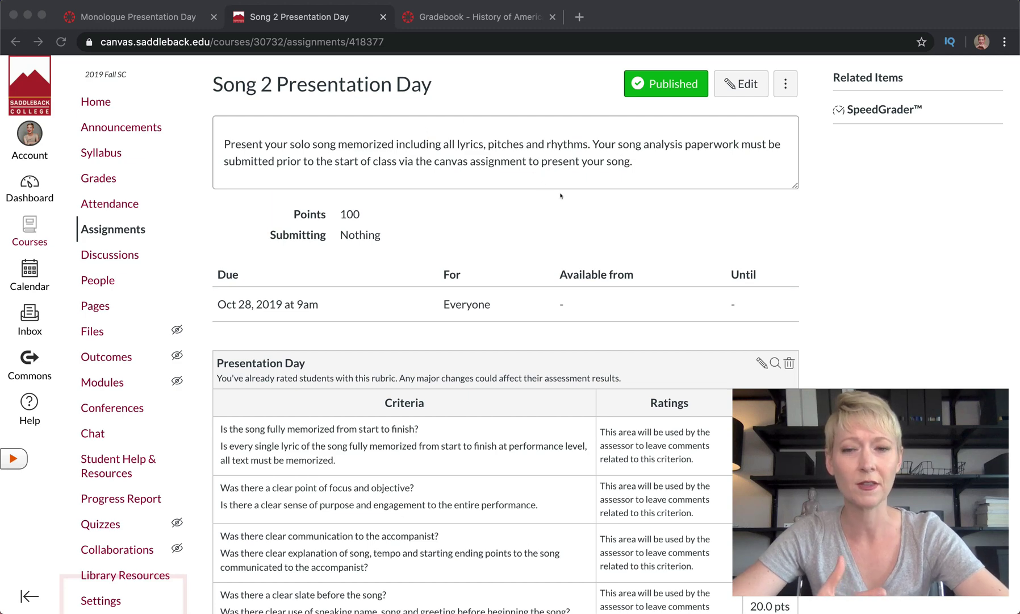
scroll(560, 195, down, 5)
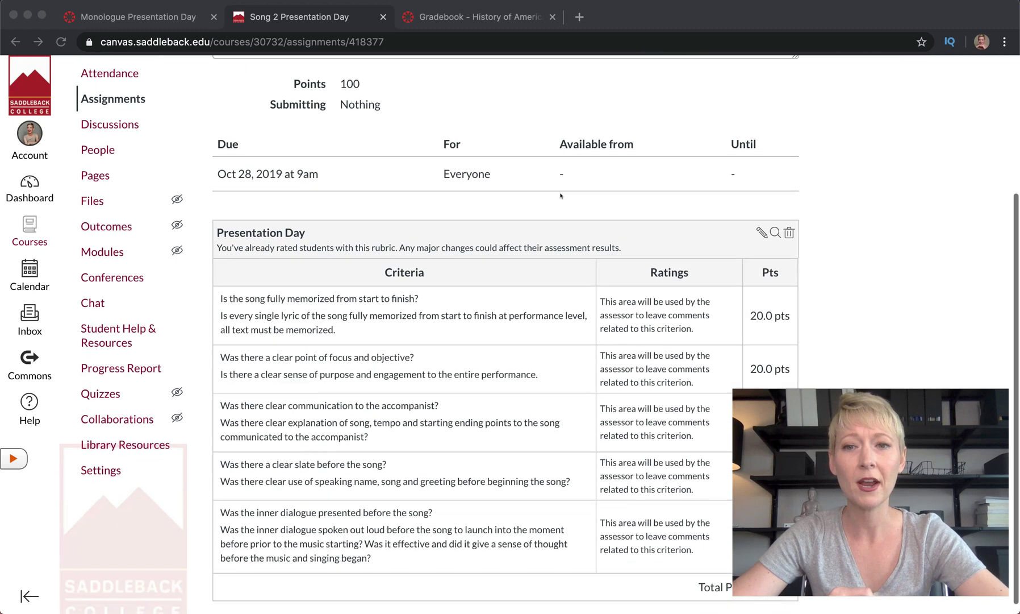
scroll(521, 423, down, 1)
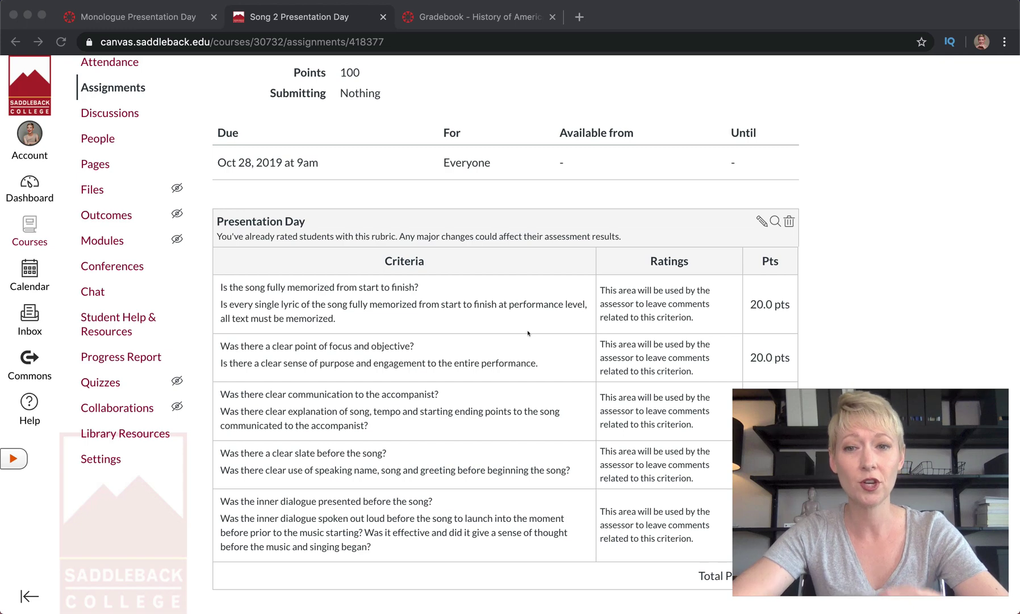
key(ctrl+shift+Tab)
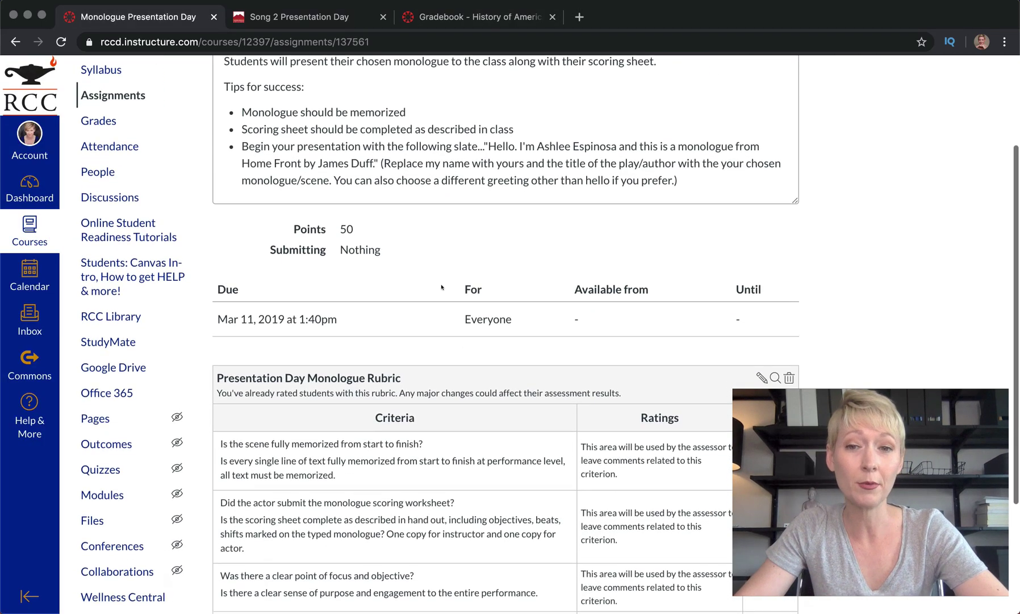
scroll(441, 286, up, 1)
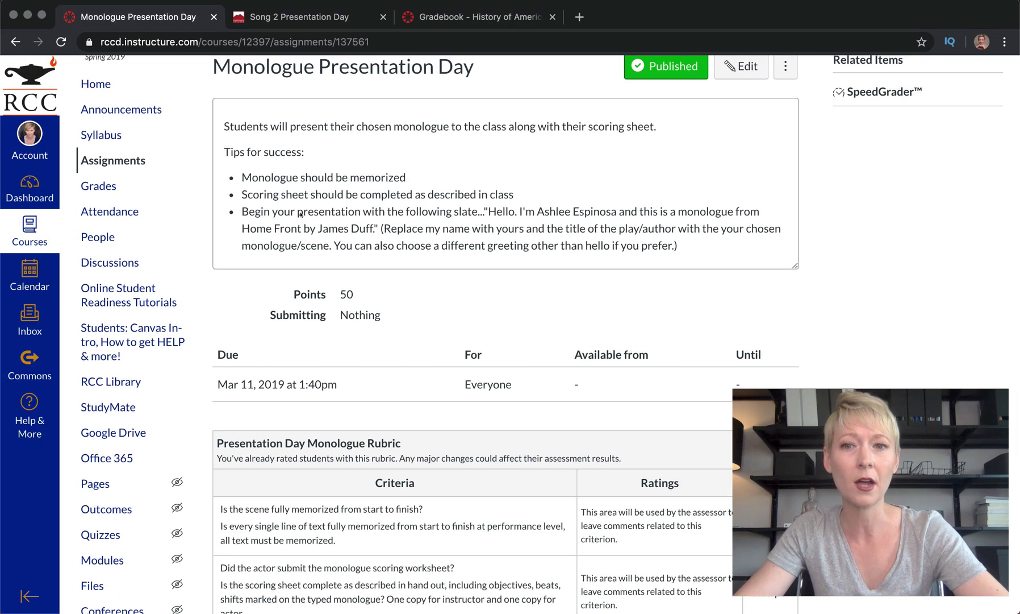
scroll(545, 318, down, 5)
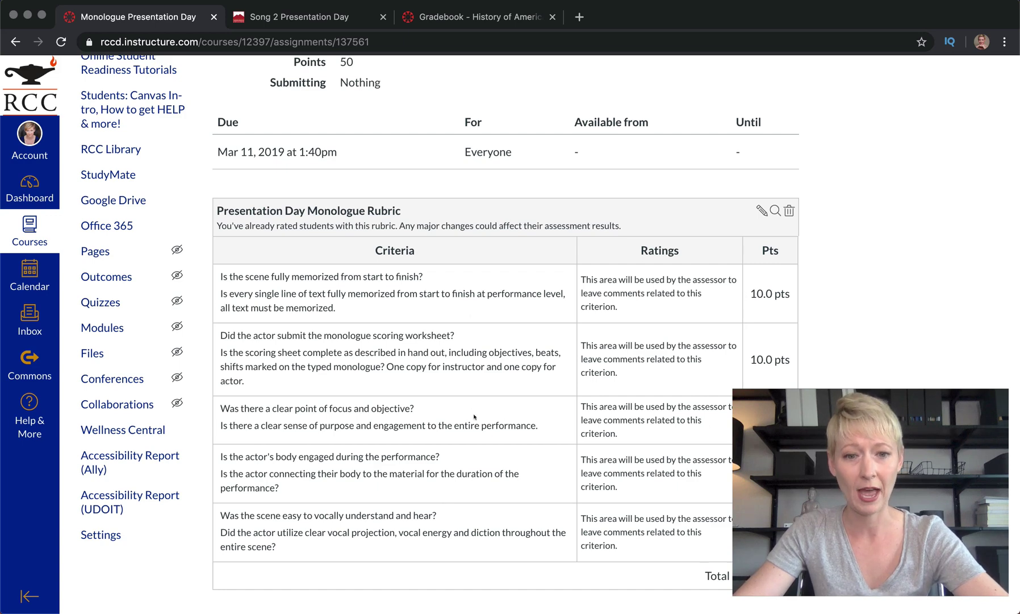
scroll(434, 352, up, 6)
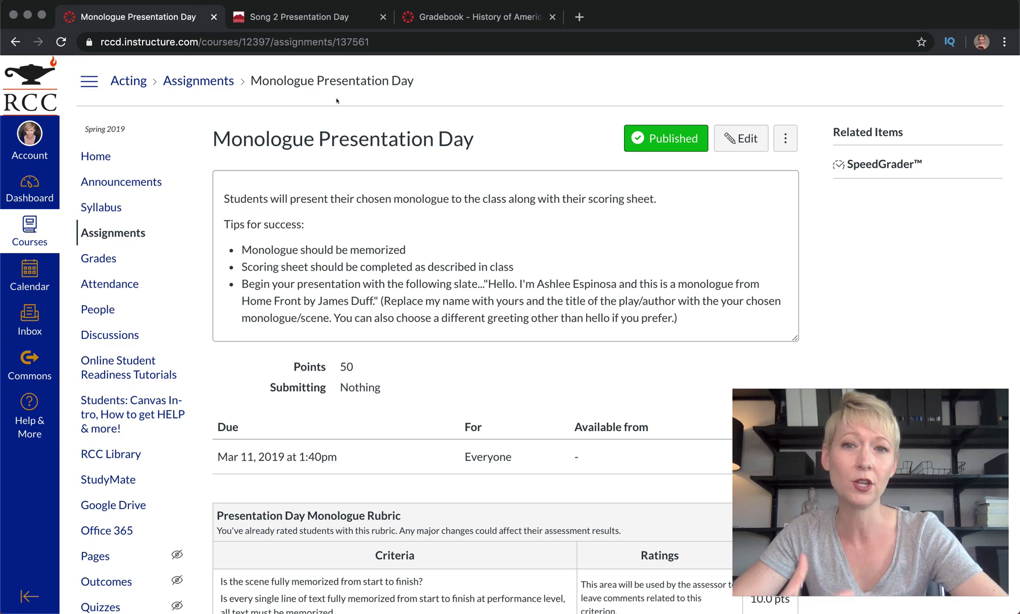
click(429, 23)
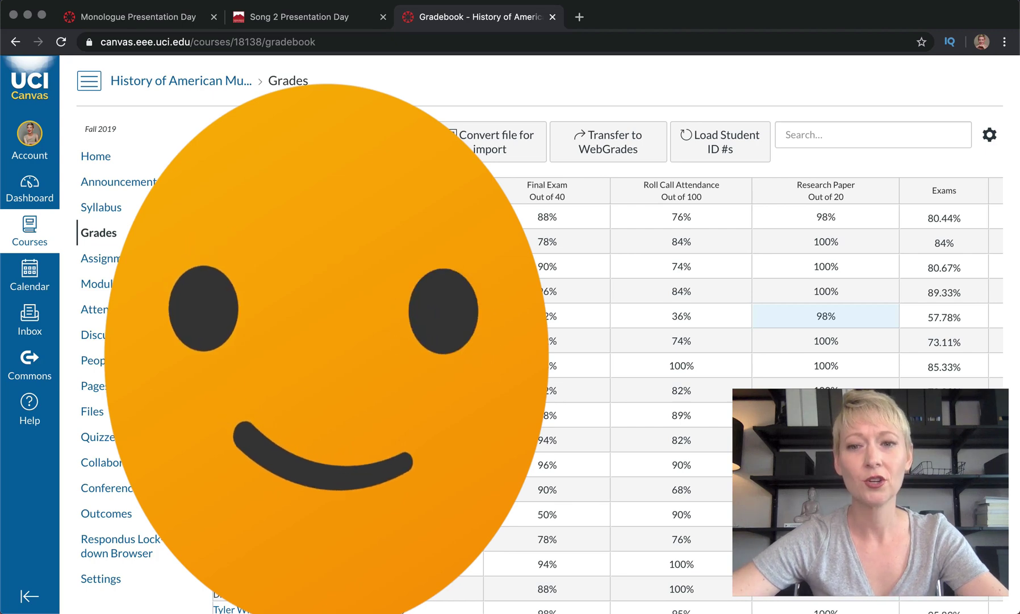
Step: Inspect a Roll Call Attendance grade without changing it, then open Research Paper in SpeedGrader
scroll(608, 340, down, 4)
scroll(682, 341, down, 8)
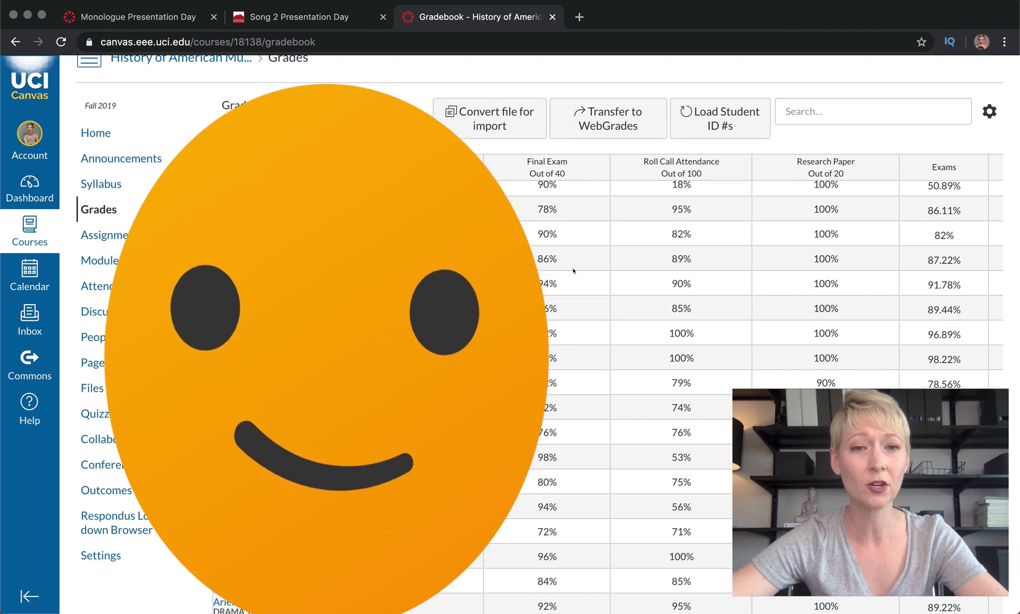
scroll(574, 271, left, 3)
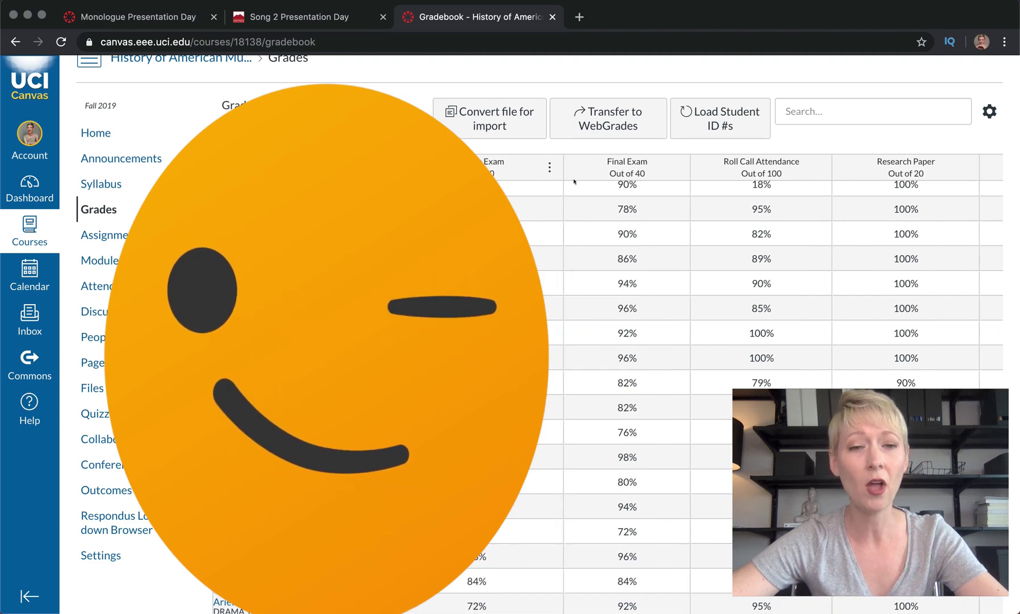
scroll(787, 253, right, 8)
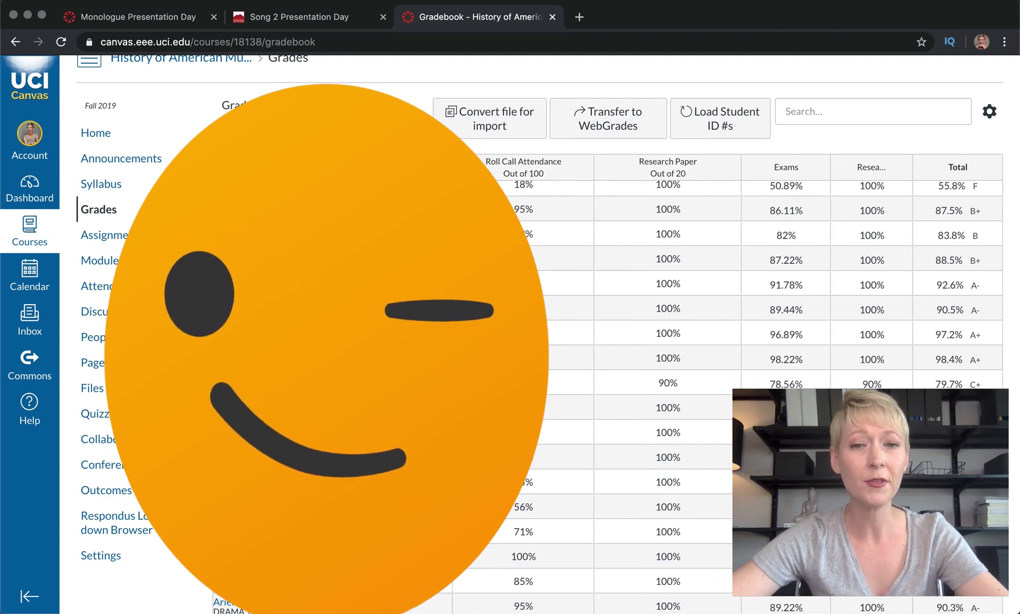
scroll(541, 257, up, 5)
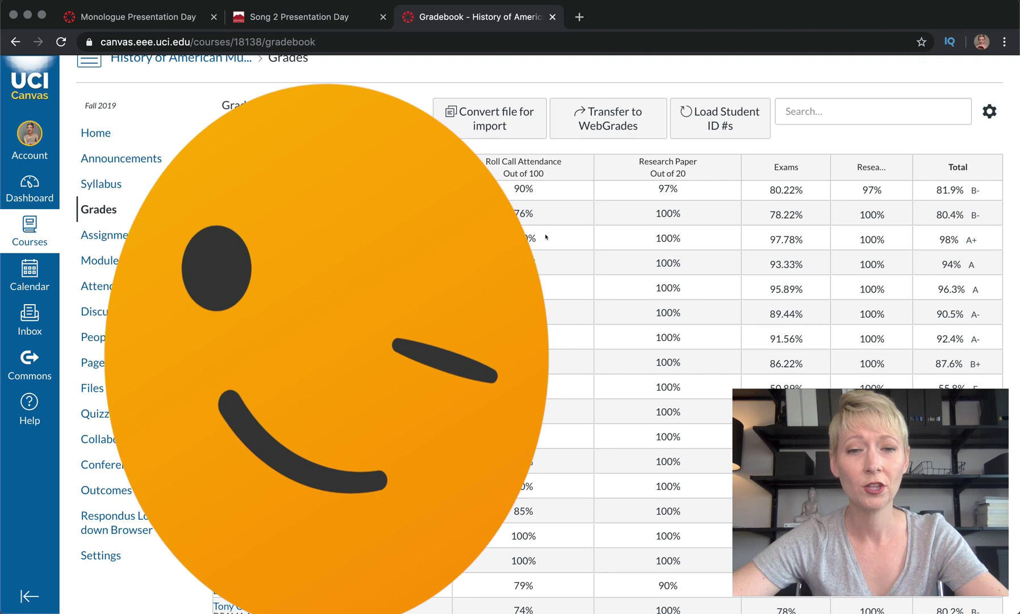
click(536, 211)
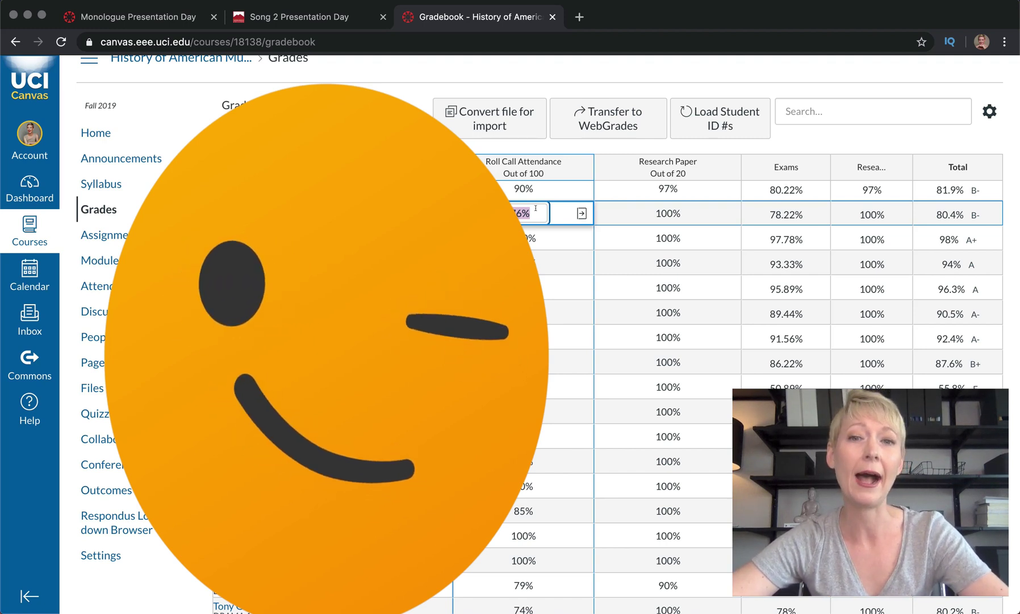
click(391, 73)
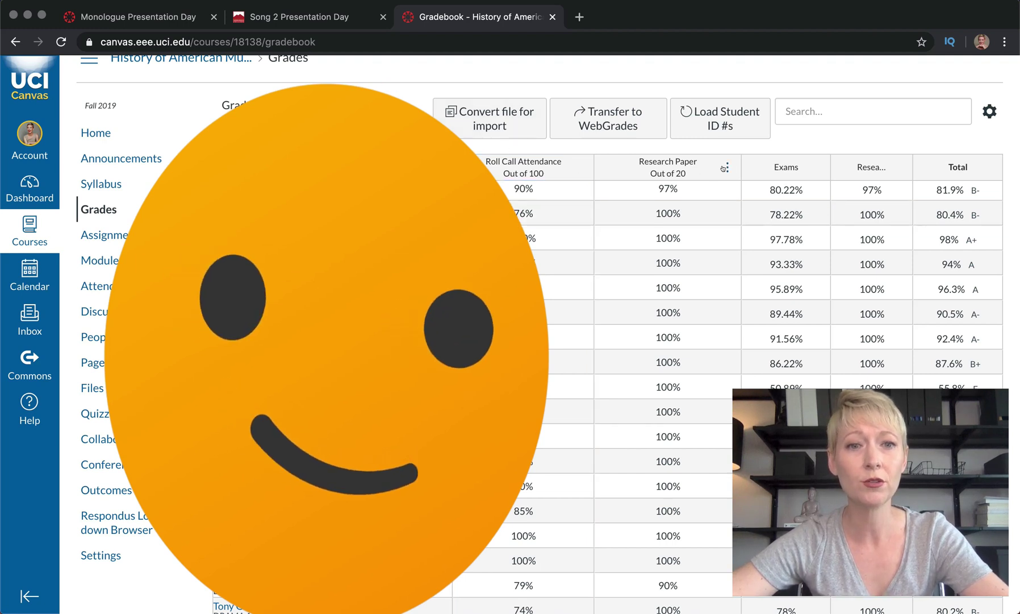
click(725, 168)
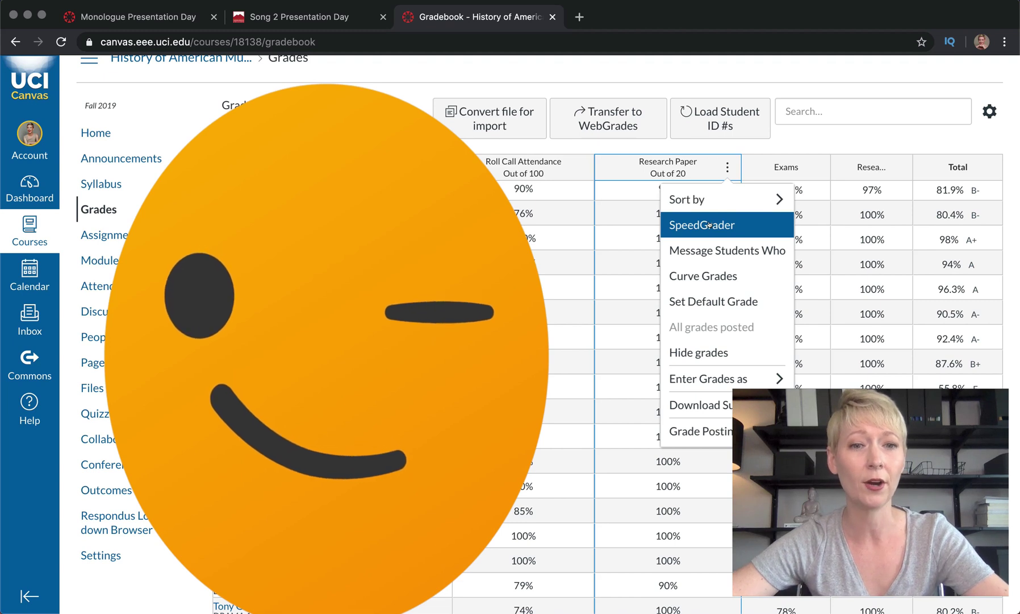
click(709, 225)
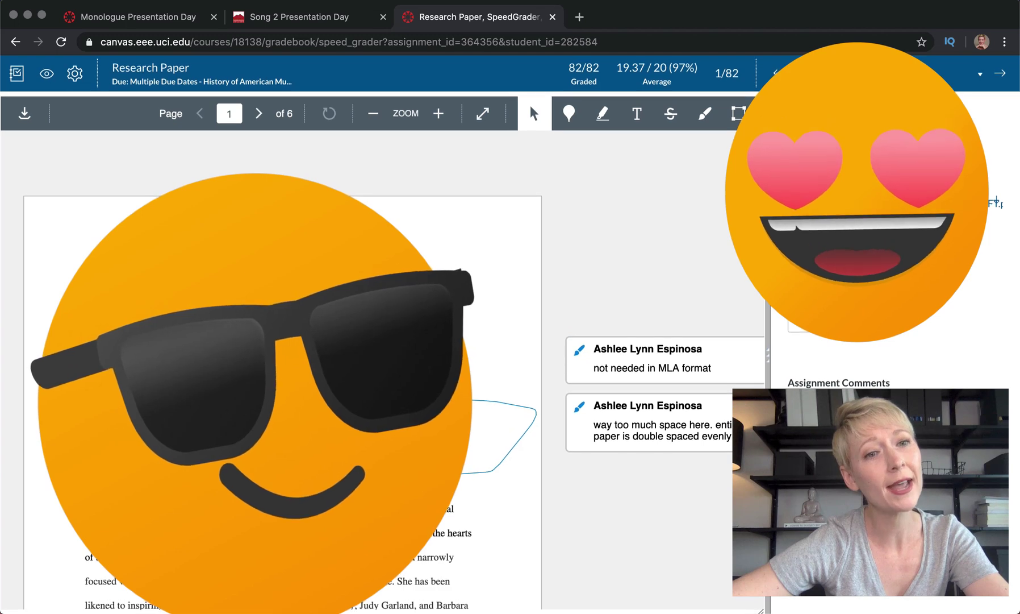
Step: Review the first Research Paper submission, then advance to student 2 of 82
scroll(511, 341, down, 1)
scroll(826, 416, up, 1)
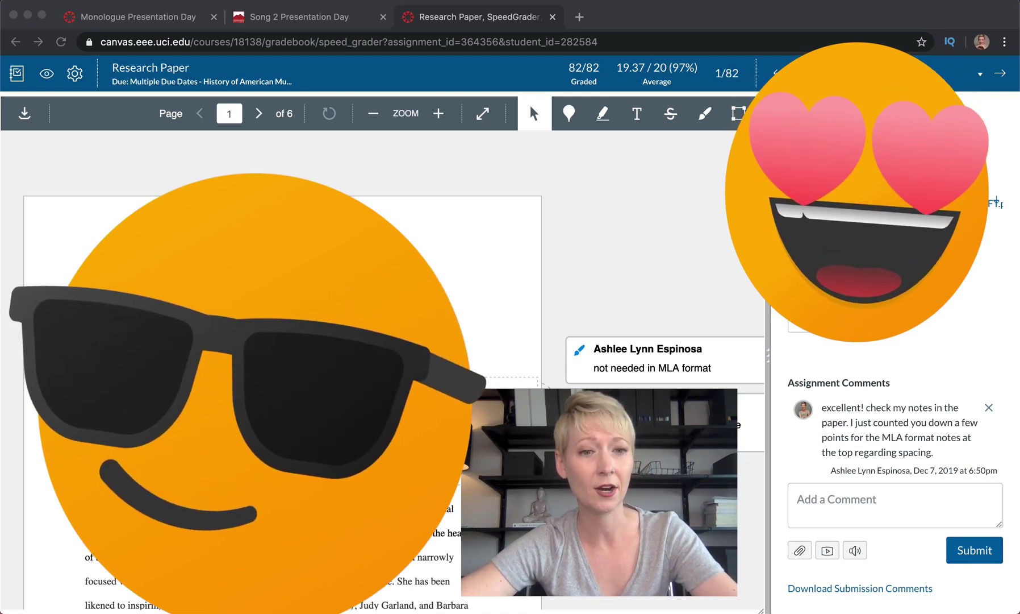
click(998, 73)
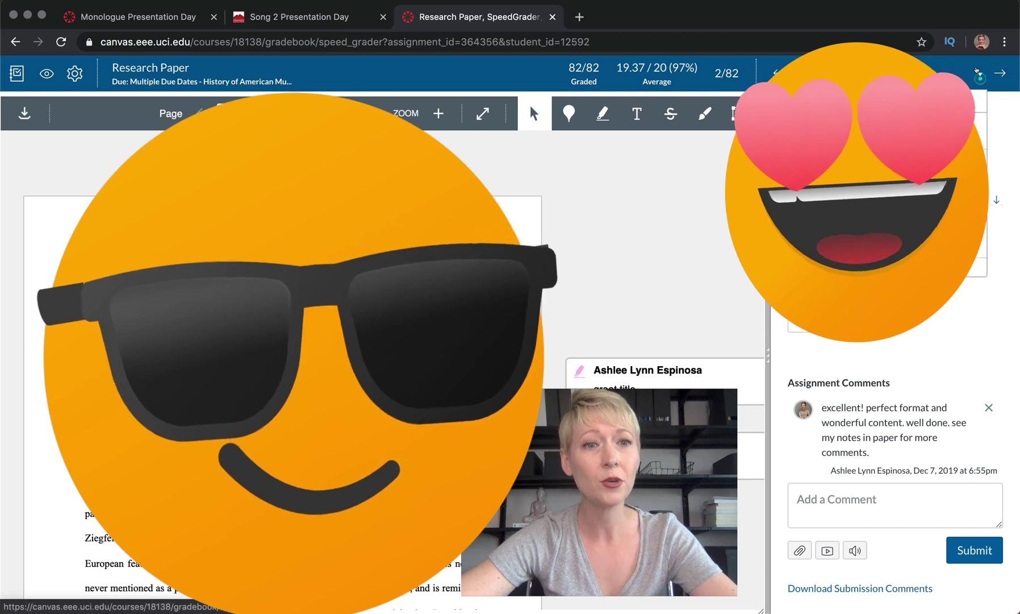
Step: Check the course sections list, then return from SpeedGrader to the course gradebook
click(979, 72)
key(Escape)
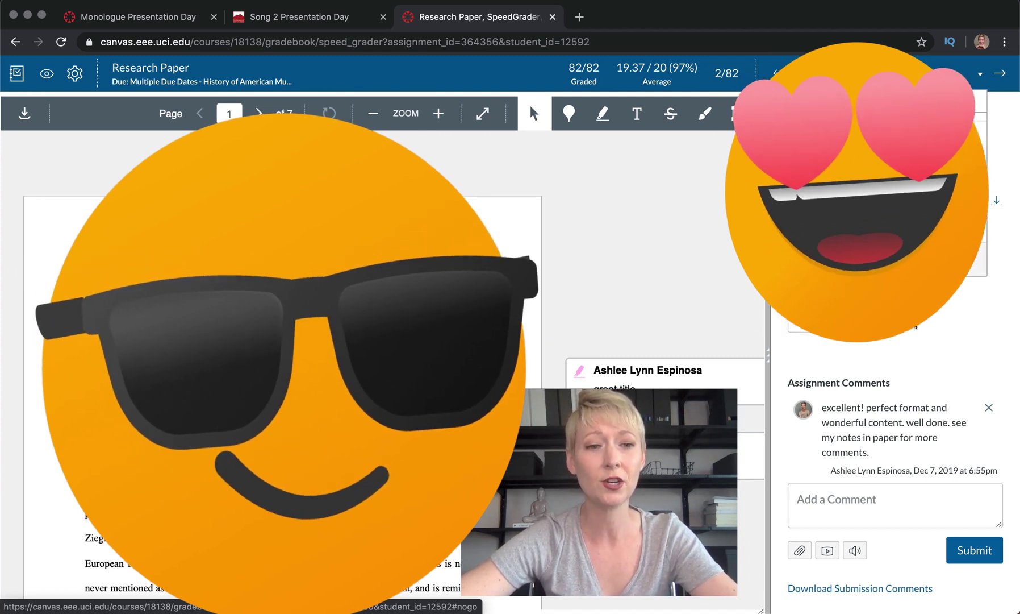
click(925, 339)
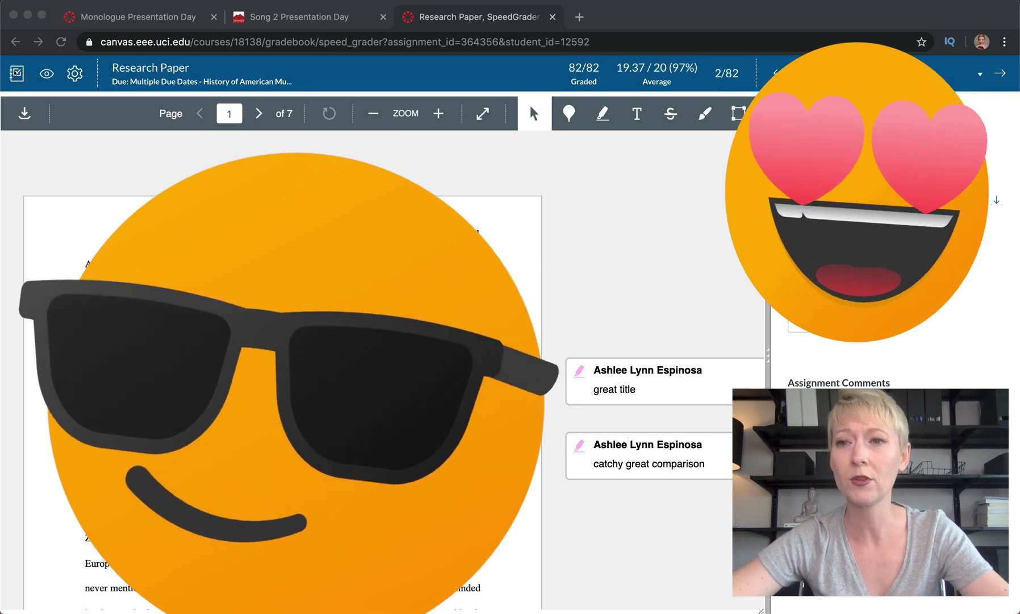
click(12, 74)
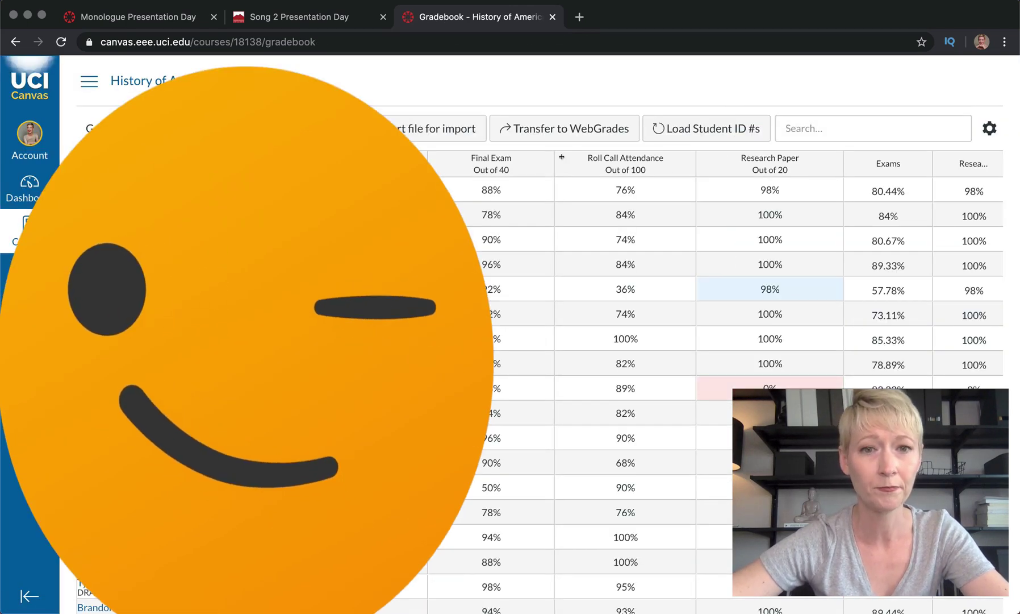
Step: Browse the Research Paper column's Sort by and Enter Grades as options, then choose Message Students Who
click(825, 164)
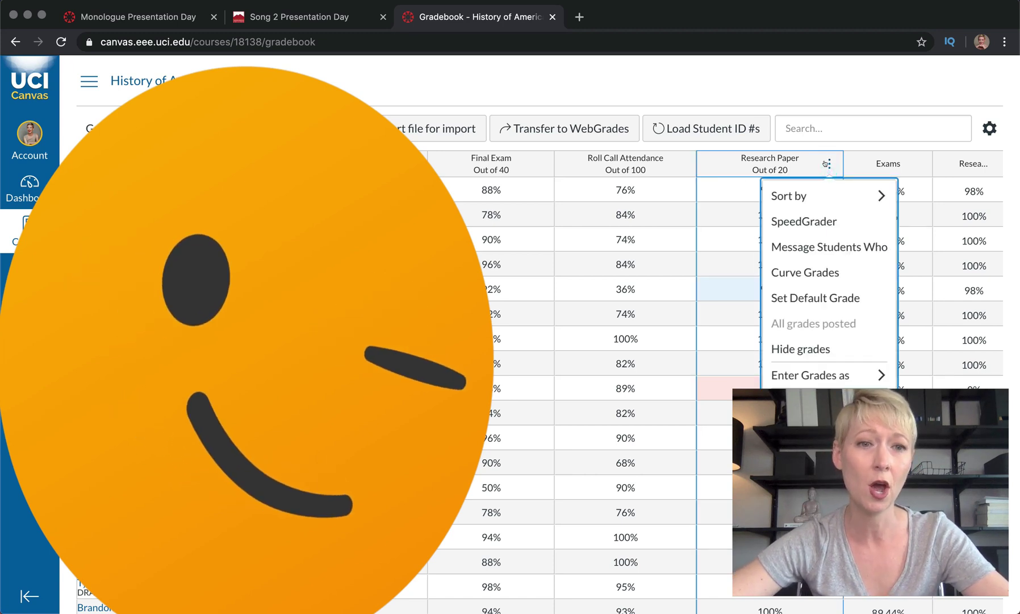
mouse_move(819, 197)
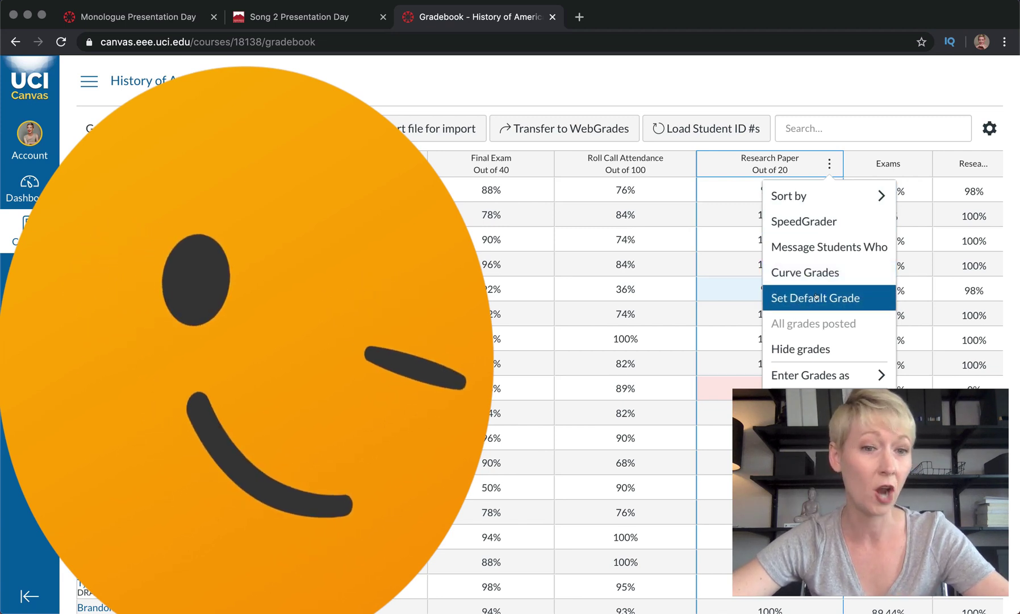
mouse_move(813, 373)
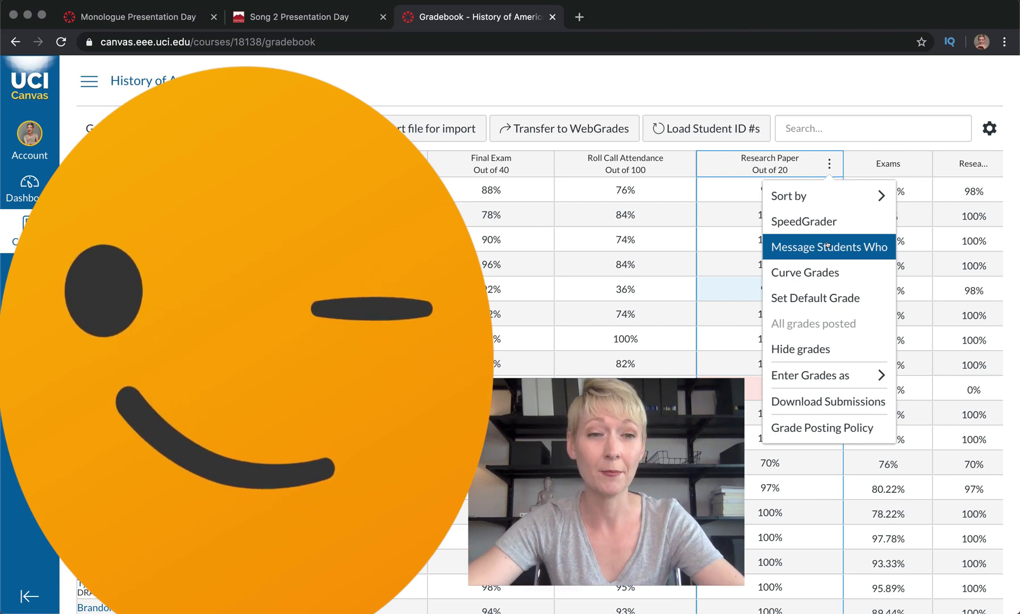
click(830, 246)
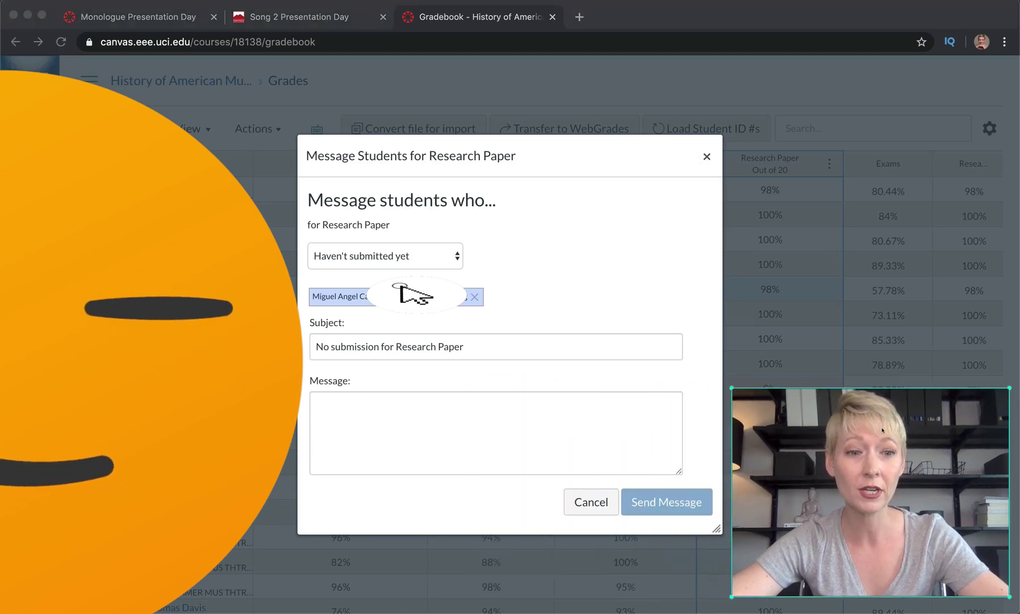
Step: Review the message criteria, keep Haven't submitted yet, and close the dialog without sending
click(455, 257)
click(454, 255)
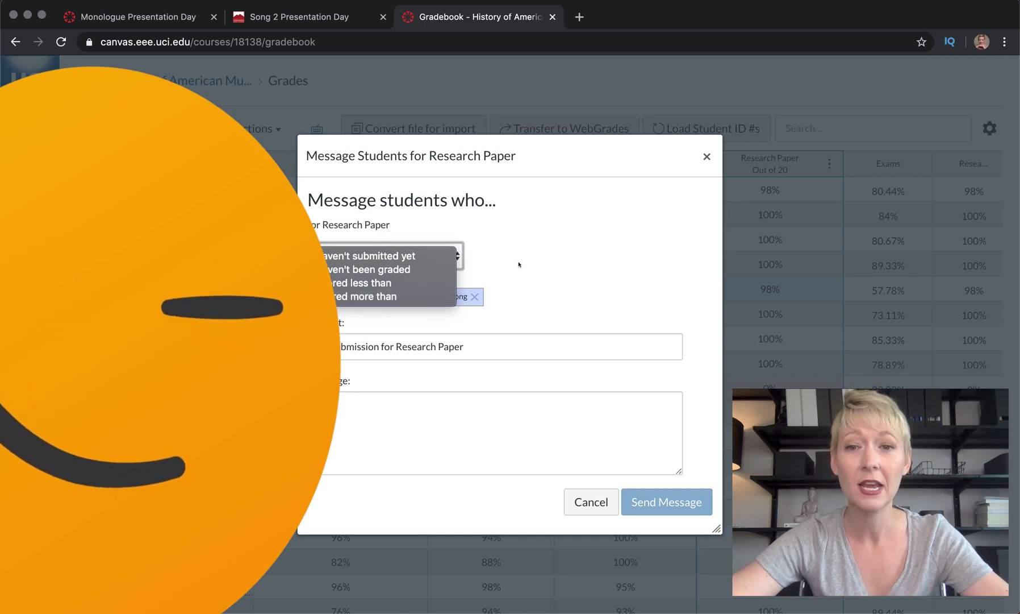
click(432, 258)
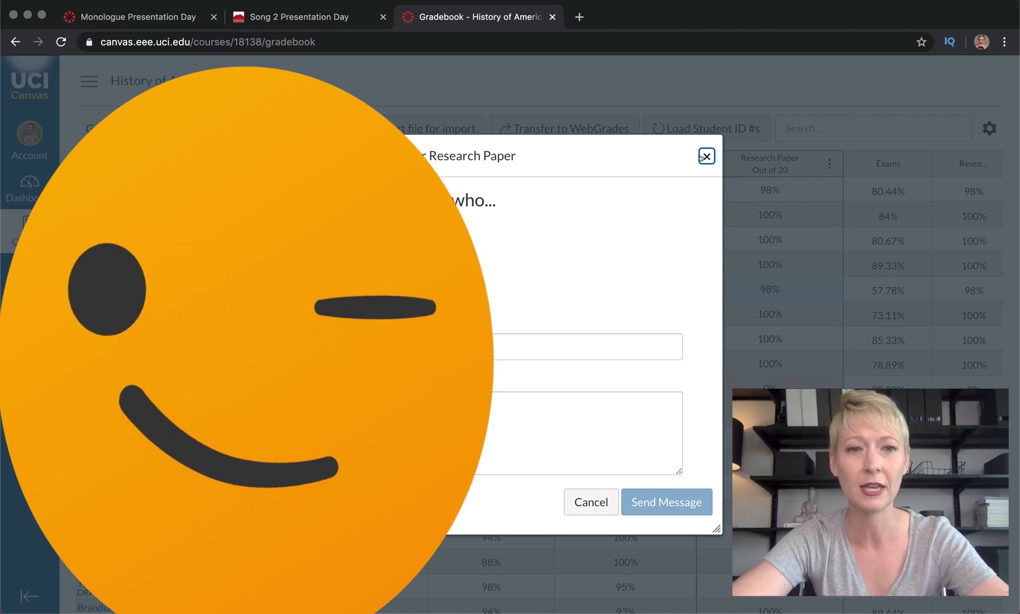
click(707, 156)
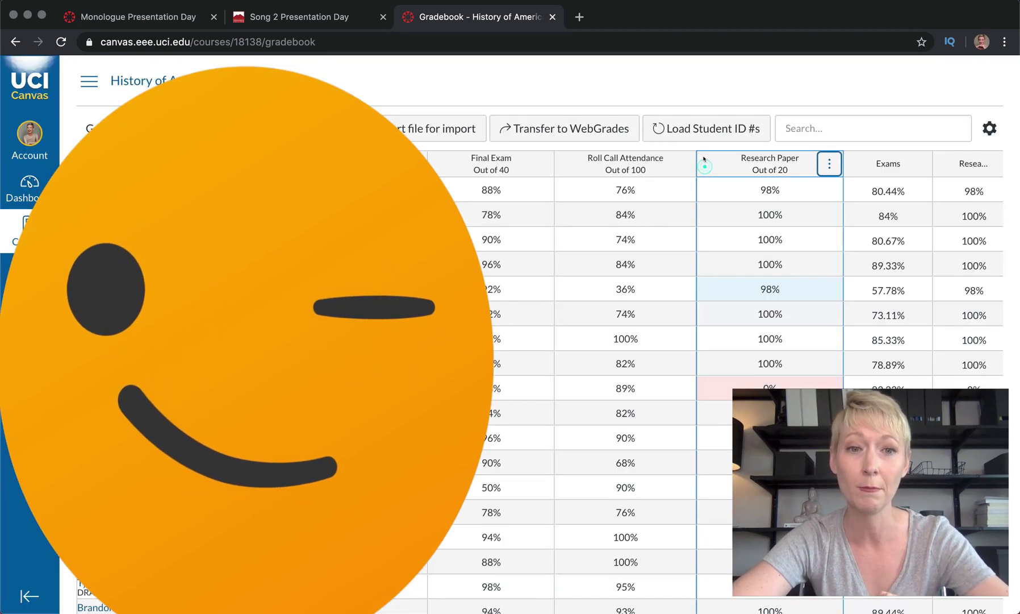
Step: View the Final Exam grade posting policy and cancel without making changes
click(830, 163)
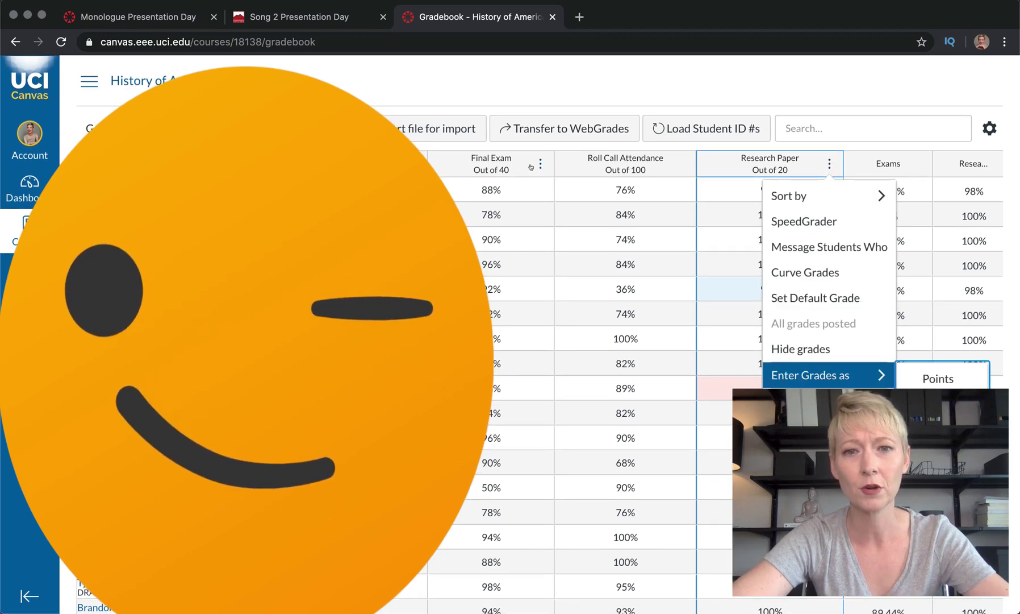
click(540, 164)
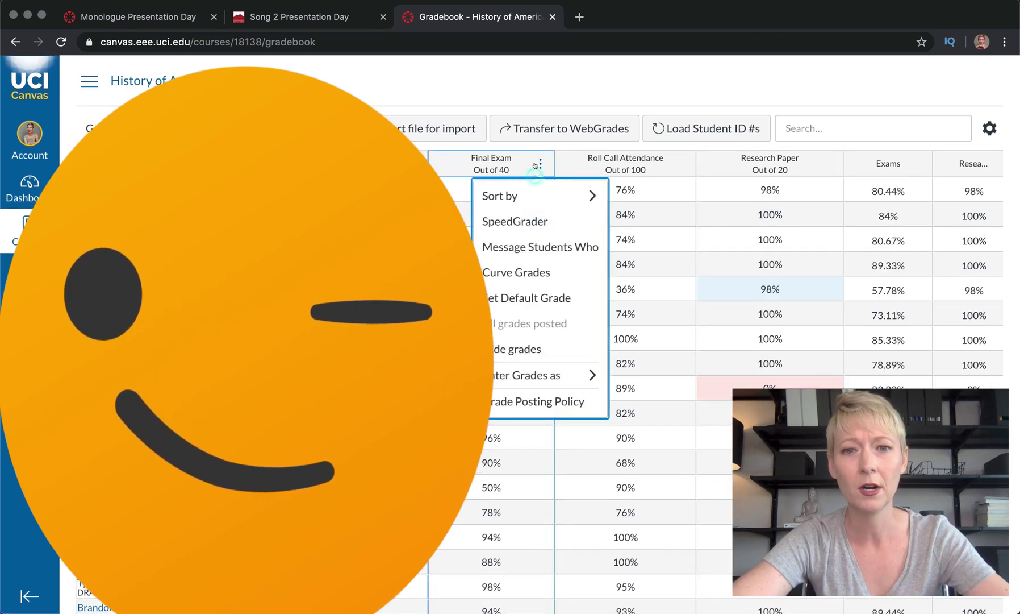
click(541, 405)
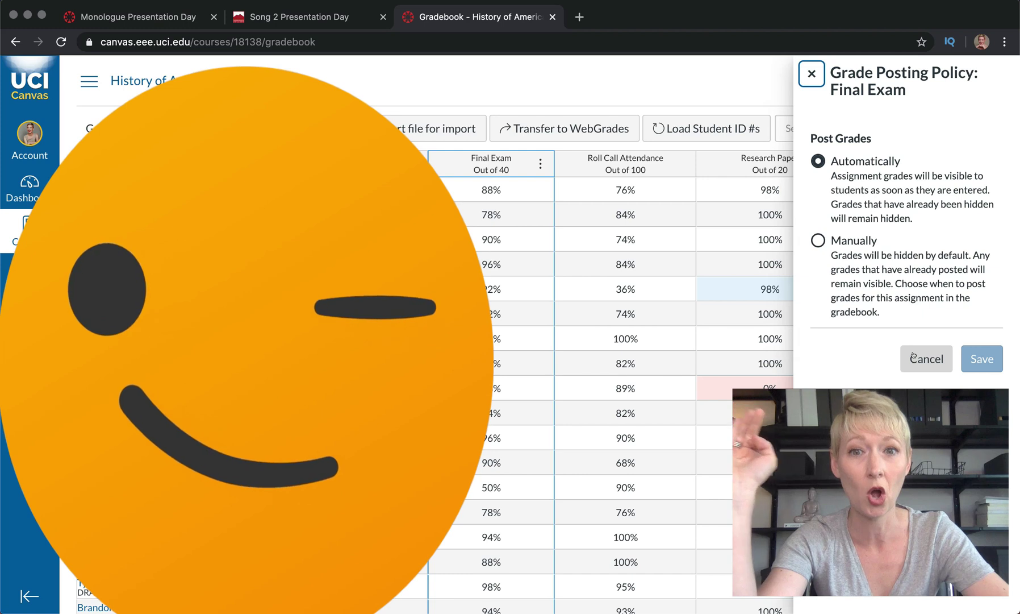
click(913, 357)
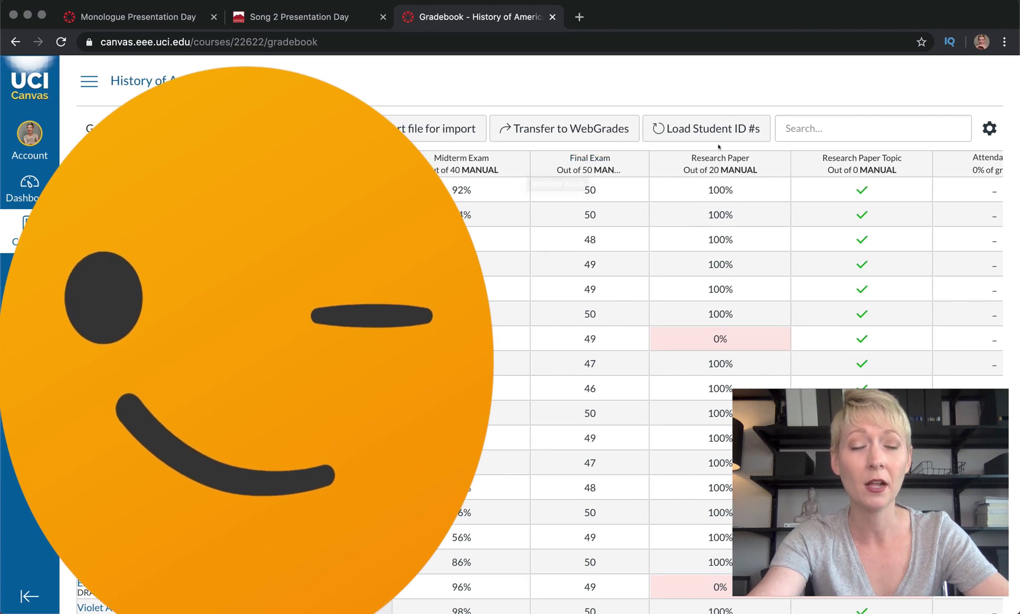
Step: Check the Research Paper column menu, then move to the MT 1 Fall 2019 Saddleback gradebook
click(775, 163)
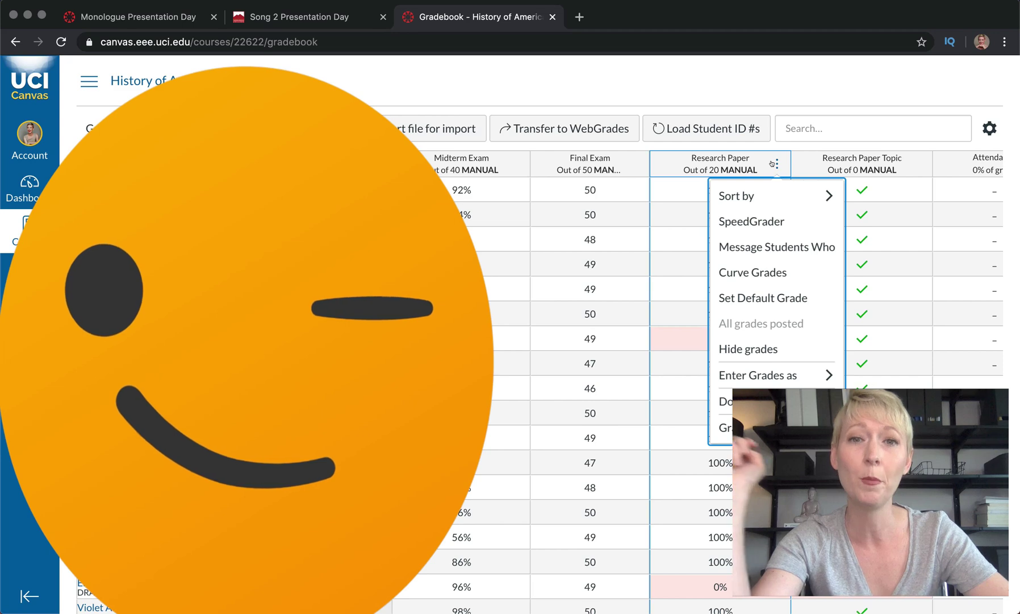
scroll(772, 163, down, 1)
scroll(772, 164, up, 1)
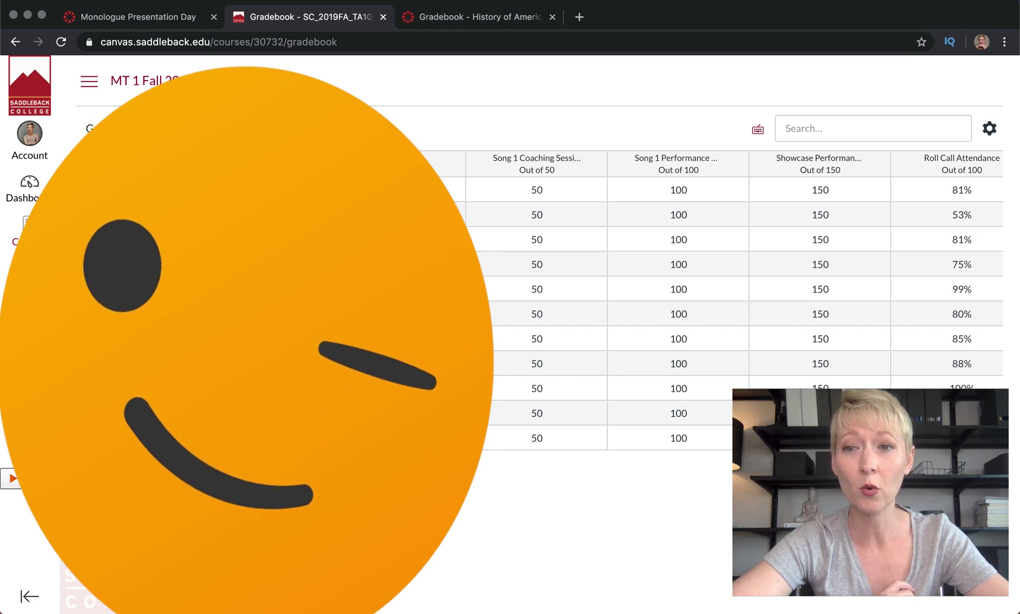
Step: Review the Student Name column's Sort by options and close the menu
mouse_move(227, 195)
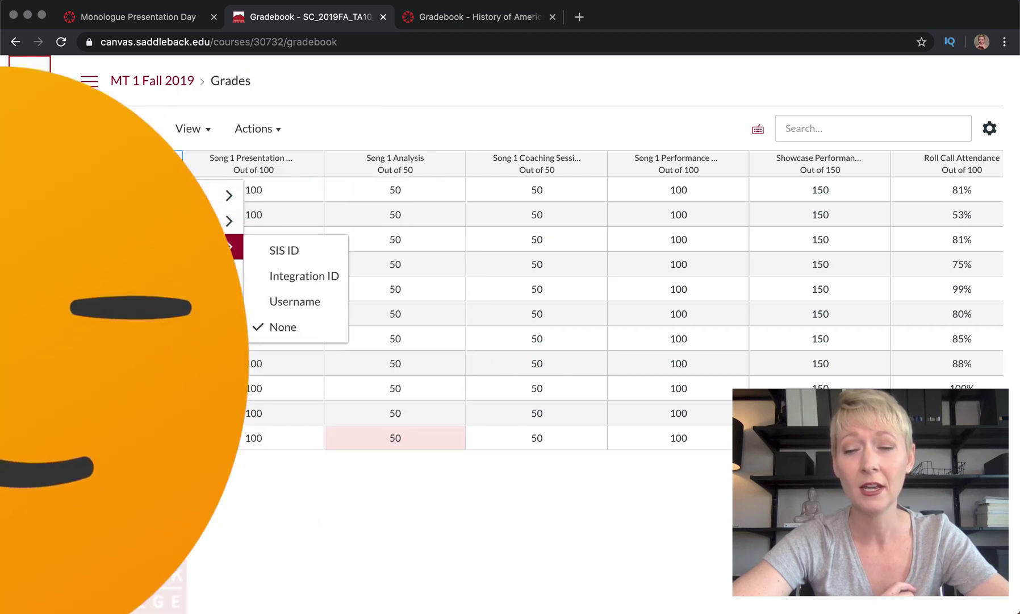
mouse_move(227, 221)
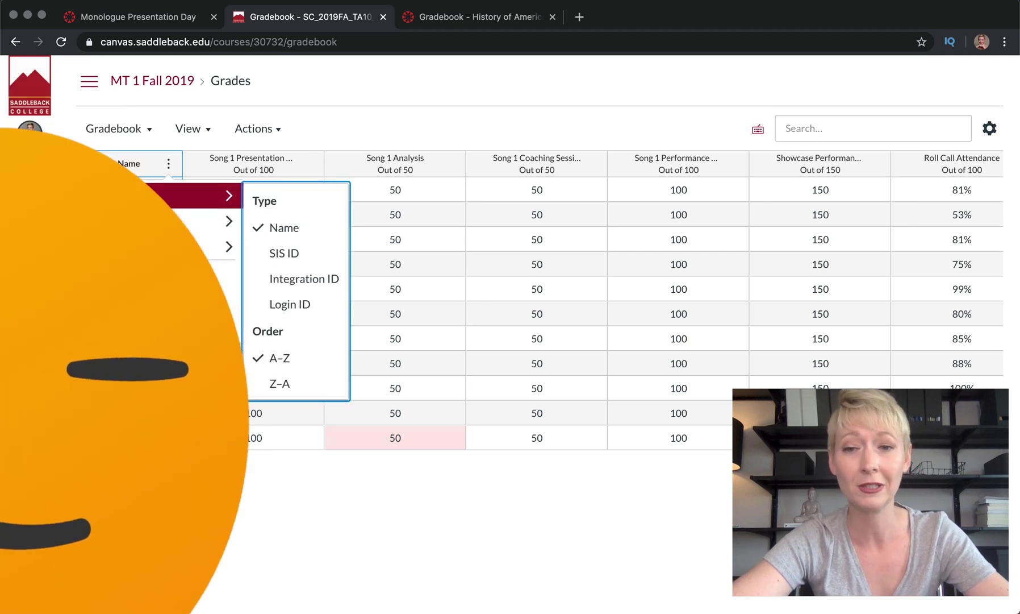
click(464, 92)
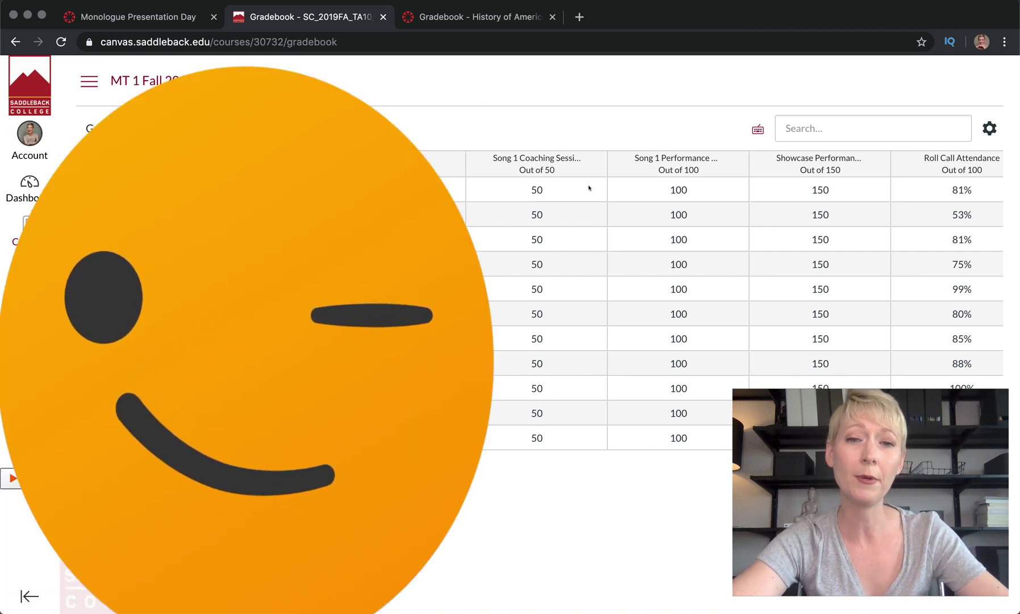
Step: Bring the Unit 1, Unit 2 and Total columns into view and open gradebook settings
scroll(589, 188, right, 3)
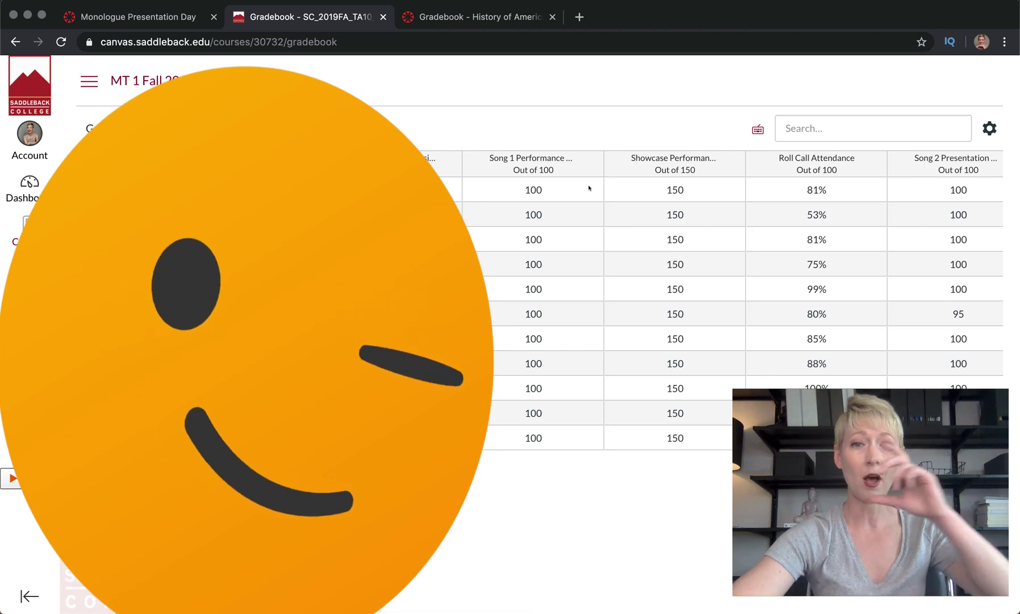
scroll(589, 188, right, 15)
scroll(589, 188, right, 3)
scroll(589, 188, right, 6)
scroll(589, 188, right, 2)
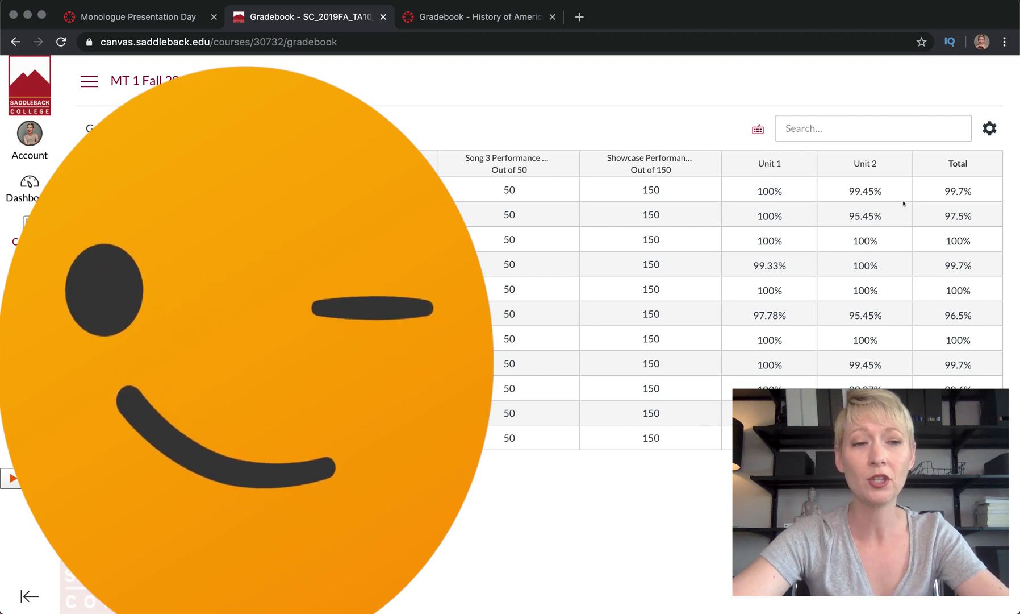
click(990, 128)
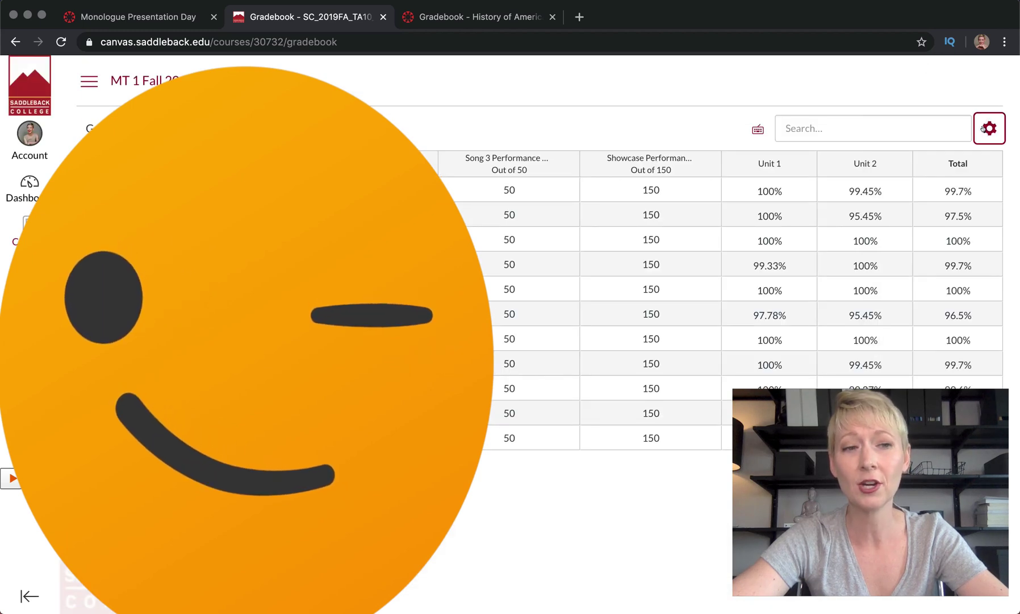
Step: Review the gradebook's Late Policies and Grade Posting Policy settings
click(986, 128)
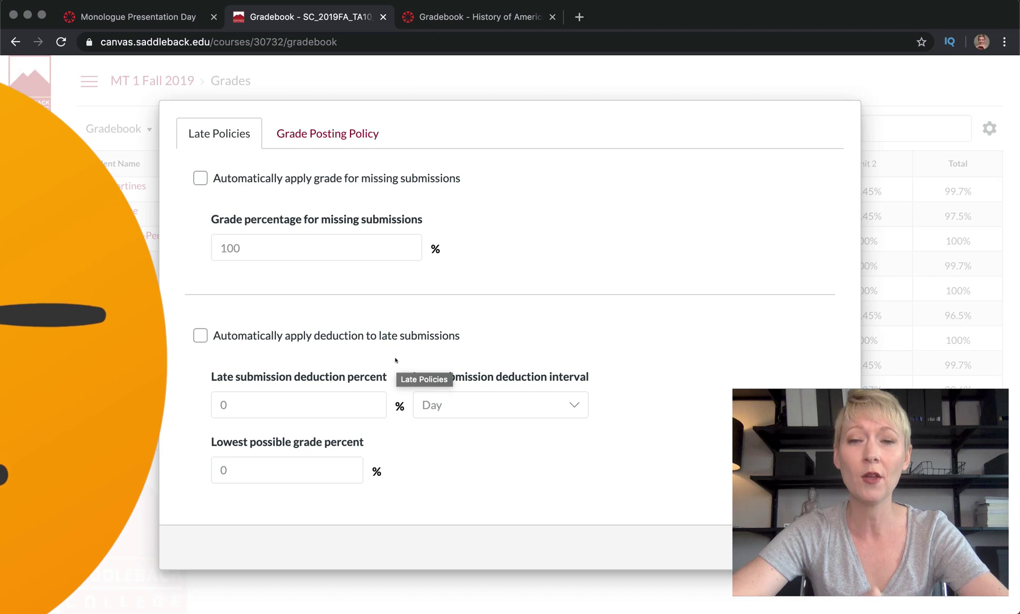
click(357, 129)
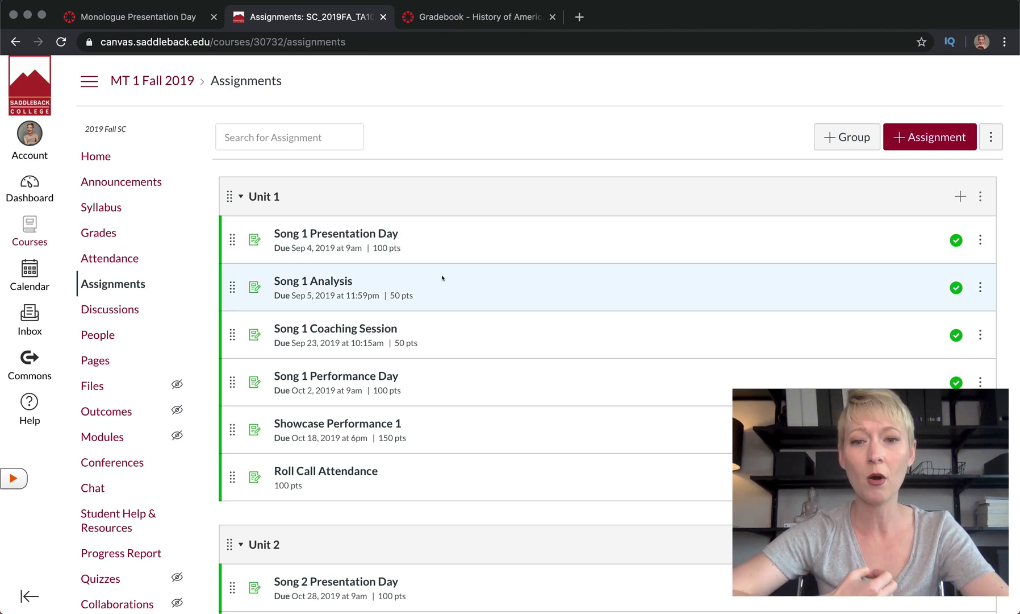
Step: Review the Song 1 Presentation Day rubric, then scroll down the 20-point Research Paper assignment page
click(342, 233)
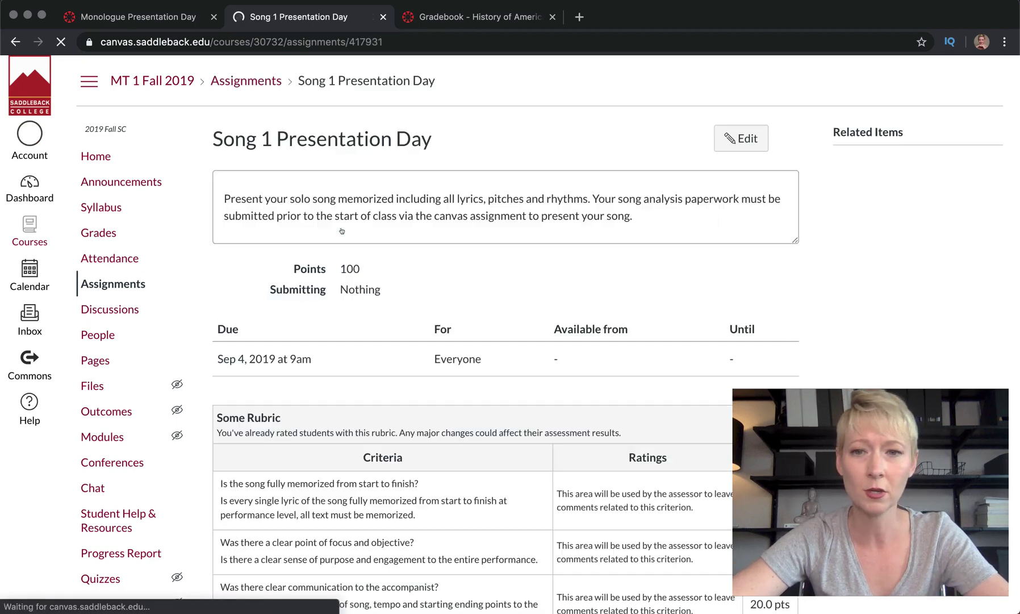
scroll(587, 334, down, 5)
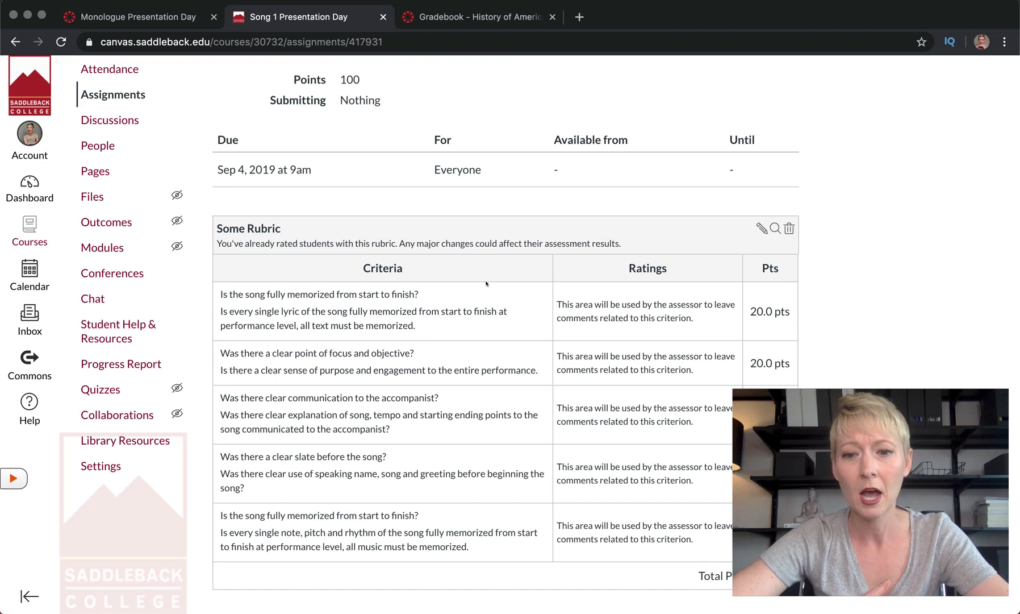
scroll(487, 283, up, 5)
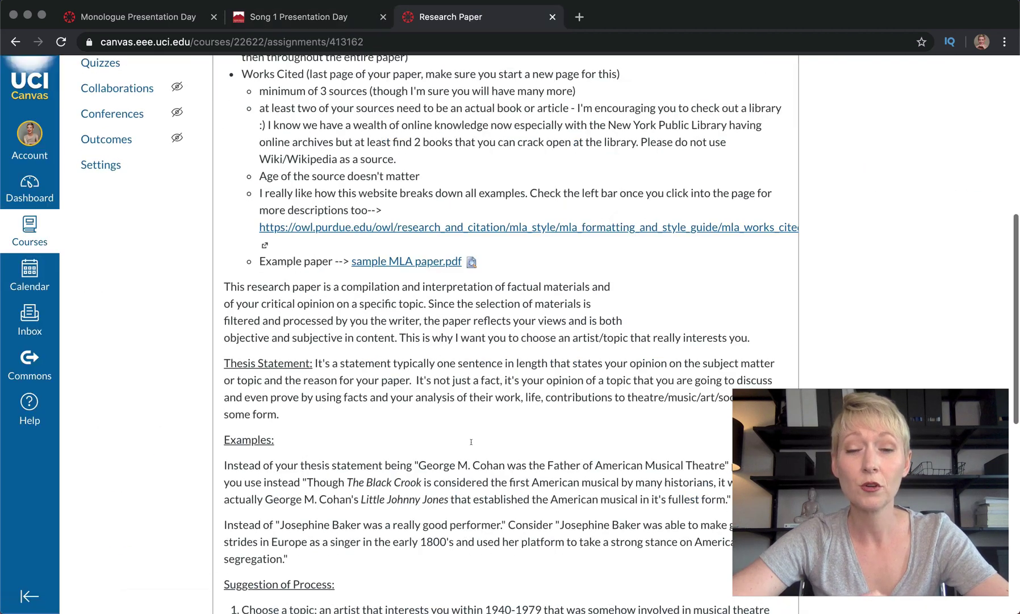
scroll(471, 442, down, 10)
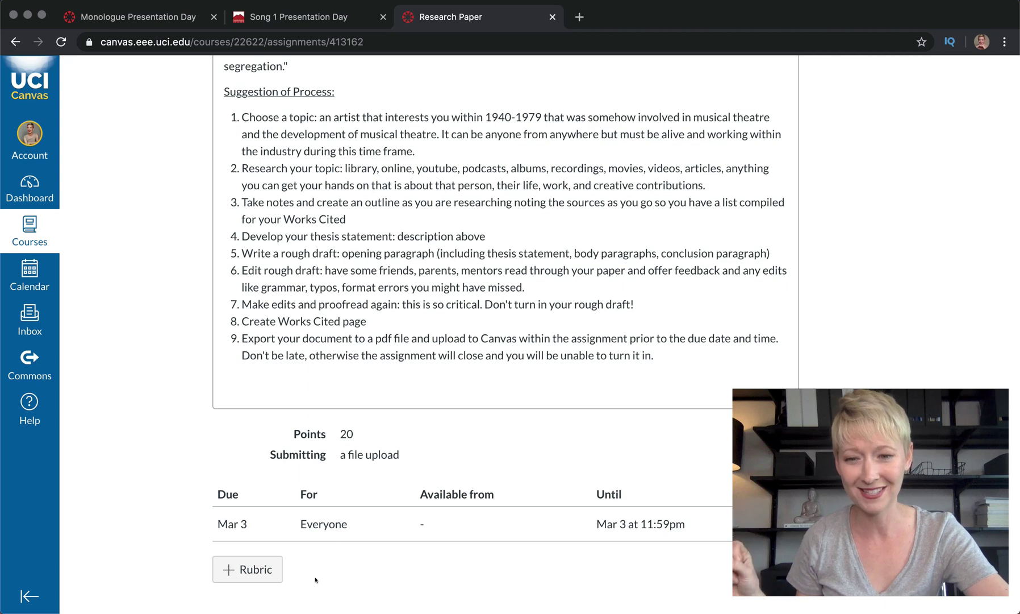
Step: Start a new rubric on the Research Paper assignment, checking the Song 1 rubric for reference
click(217, 571)
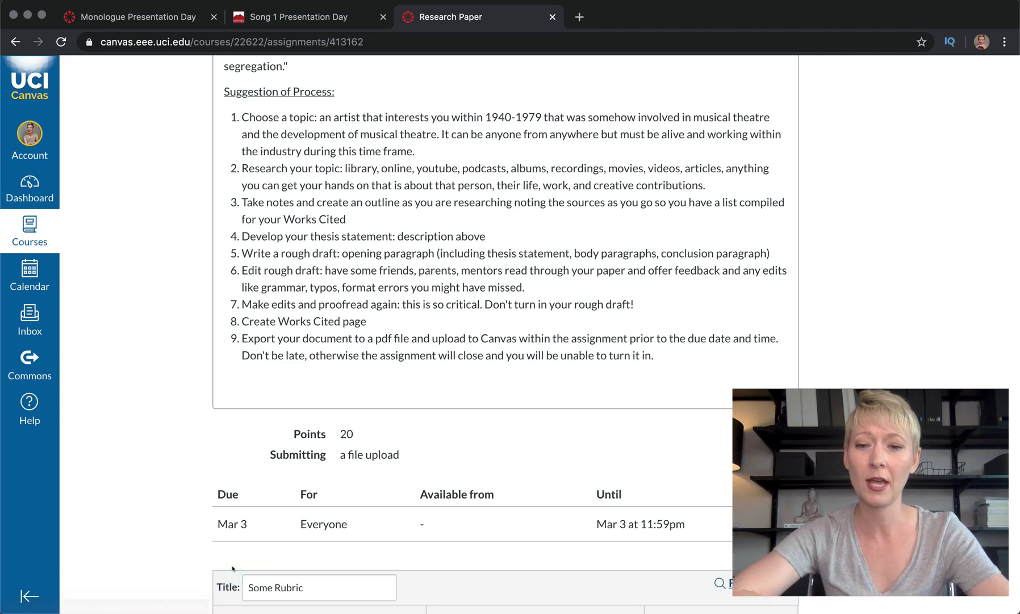
scroll(233, 568, down, 5)
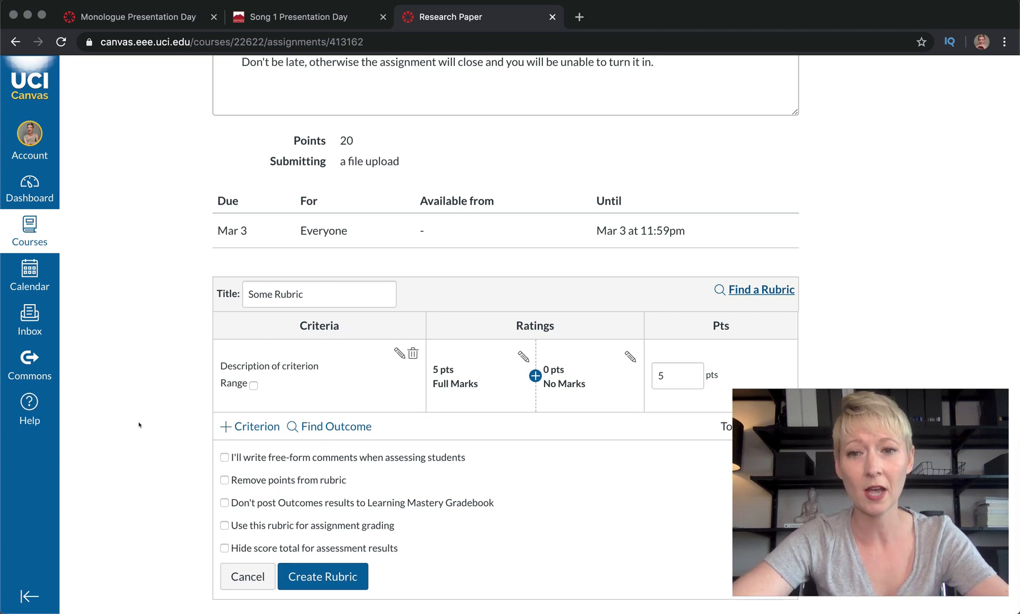
click(289, 17)
scroll(657, 262, down, 5)
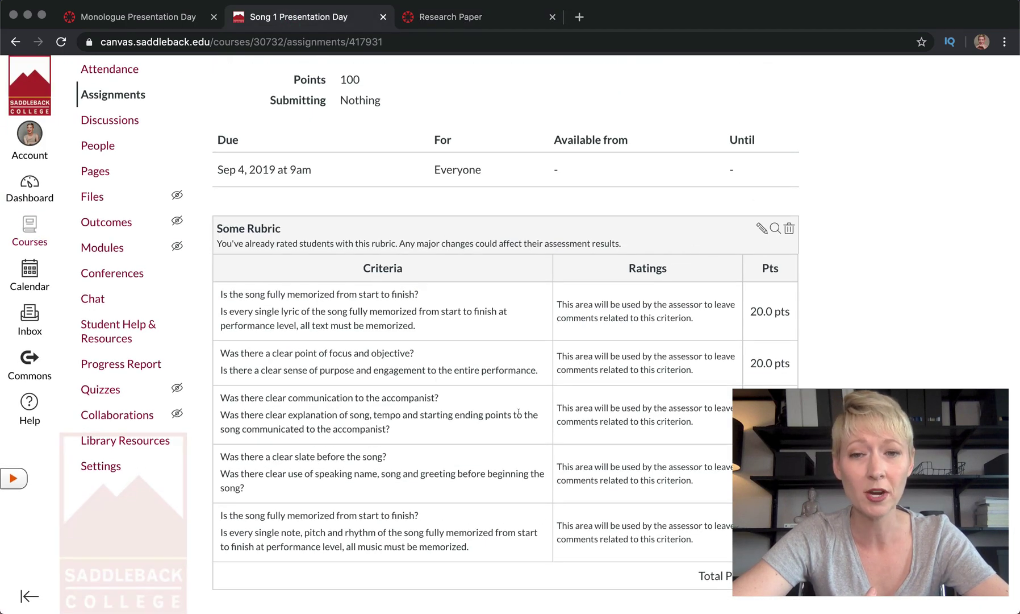
click(482, 17)
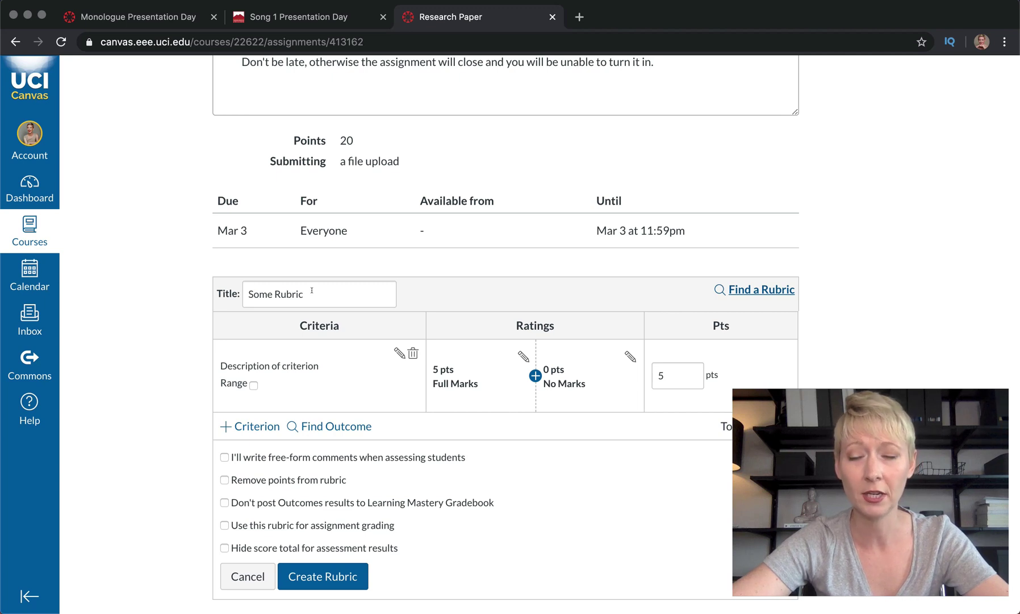
Step: Title the new rubric 'Research Paper' and open its first 5-point criterion for editing
drag(312, 293, 218, 295)
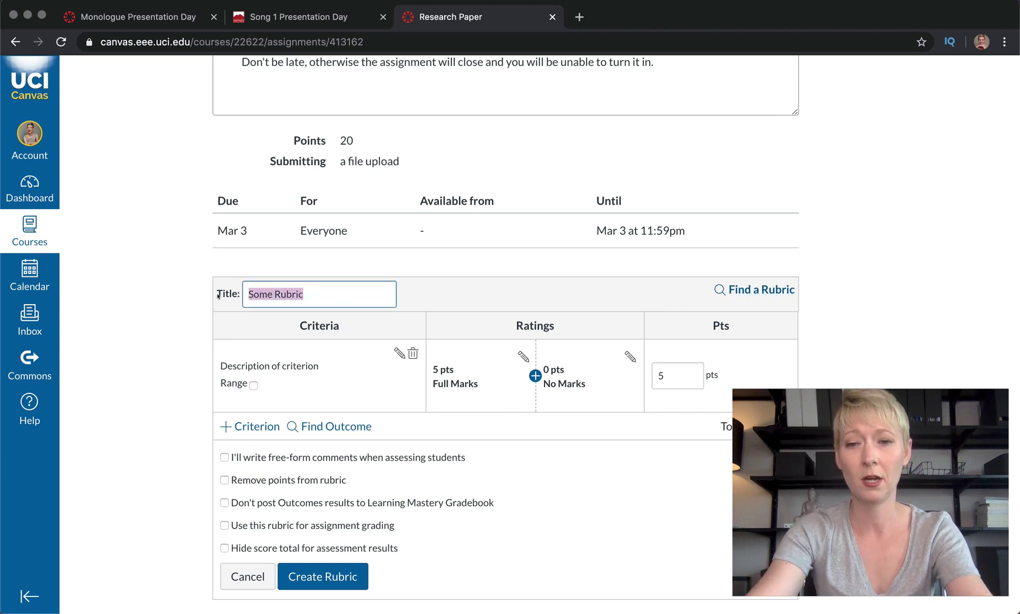
text(Resear)
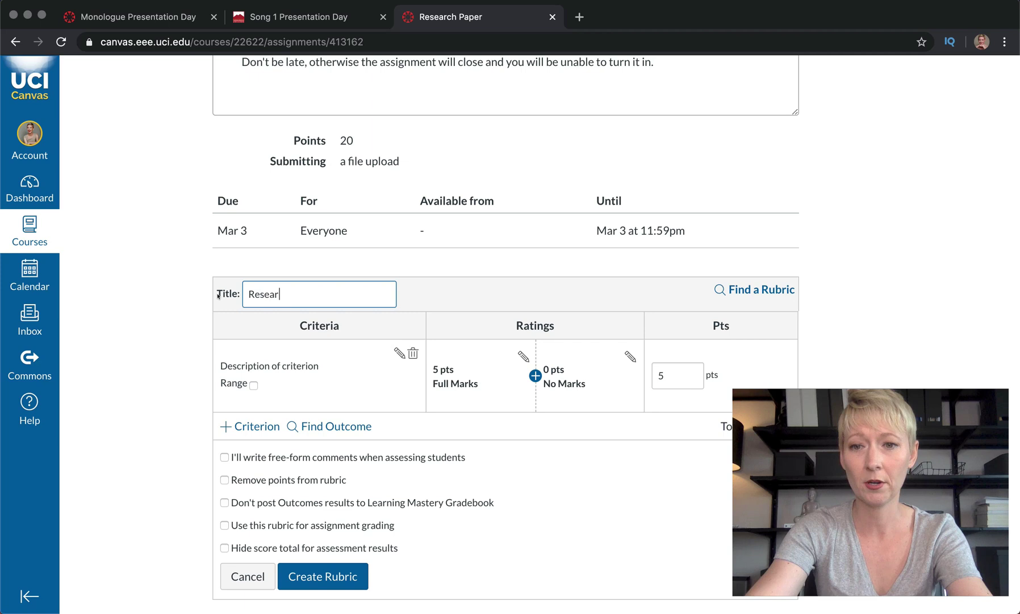
text(ch Paper)
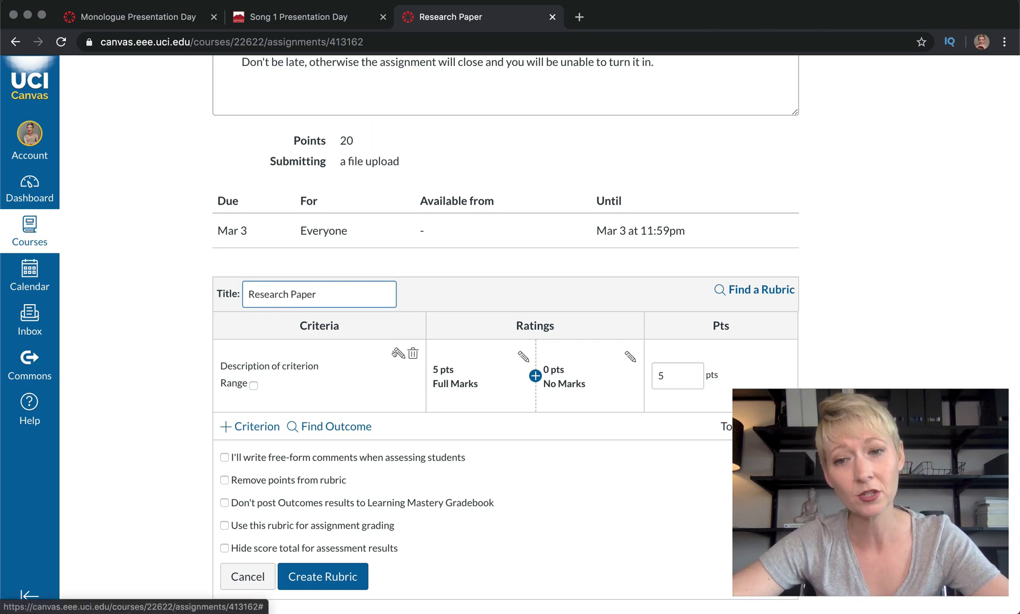
click(398, 353)
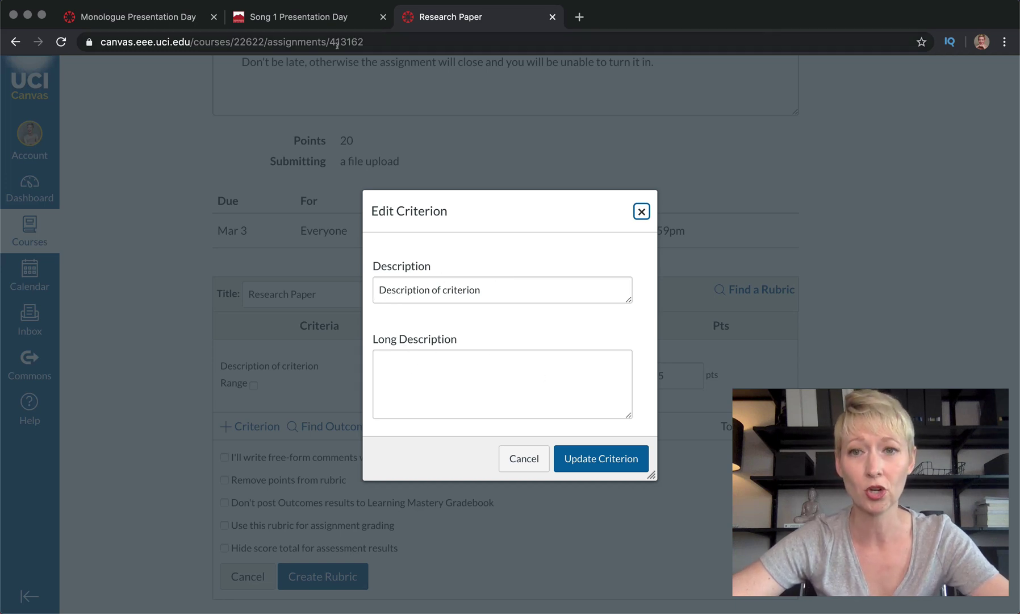
Step: Compare against the Song 1 Presentation Day rubric while editing the Research Paper criterion
click(327, 17)
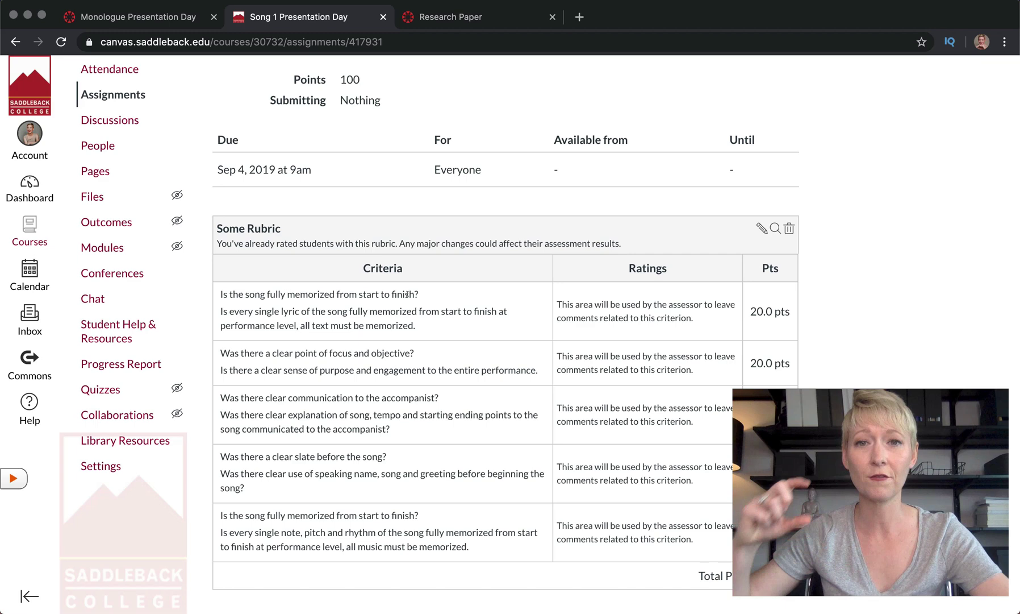
click(458, 22)
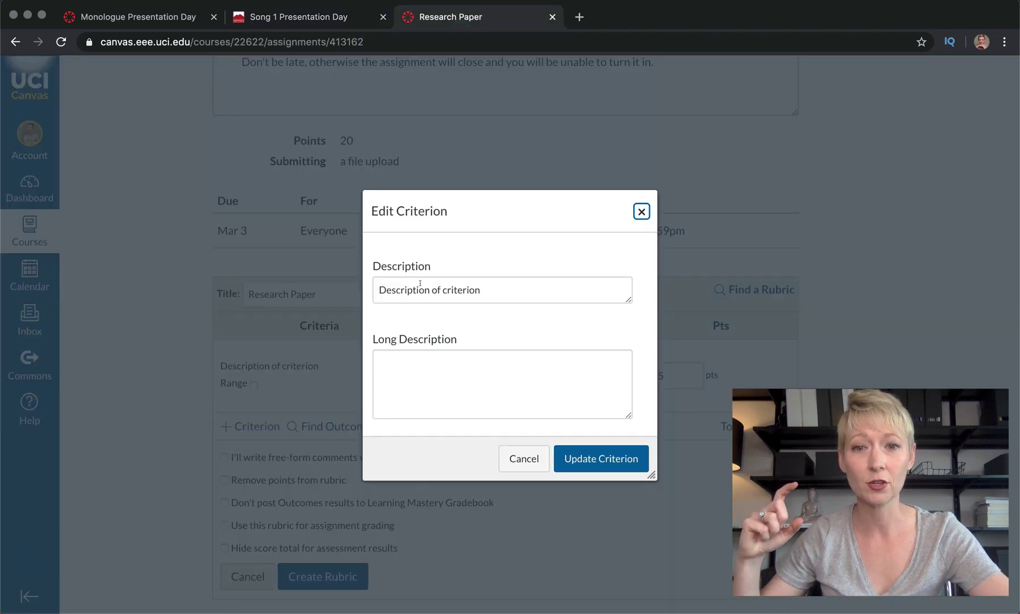
click(305, 17)
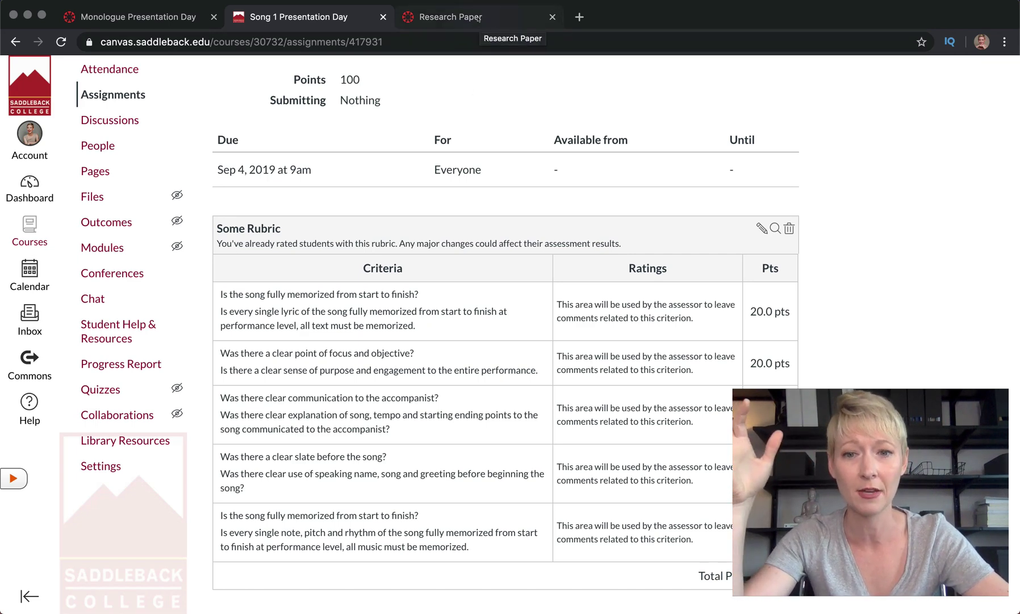
click(479, 18)
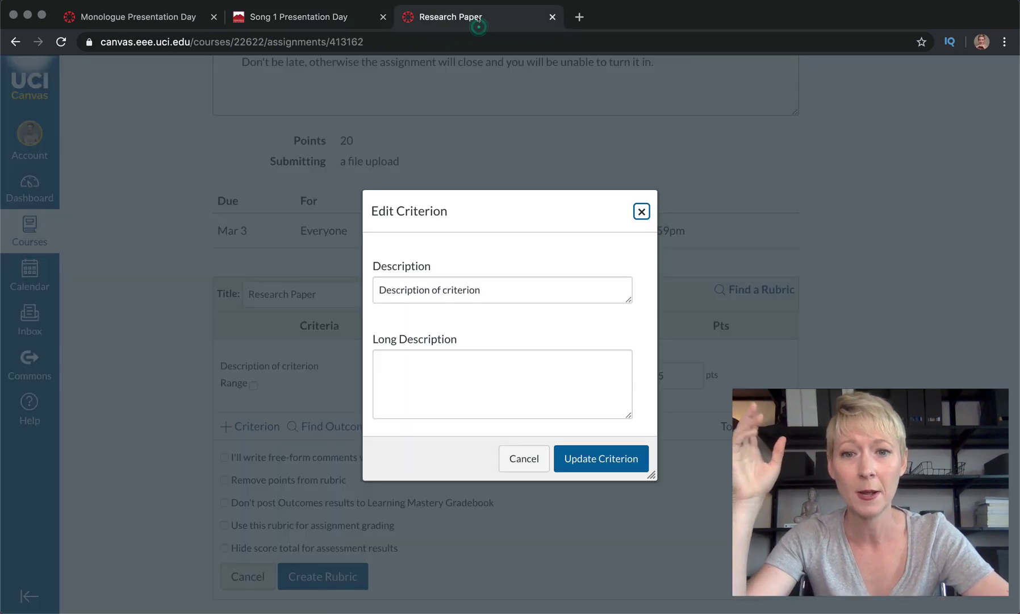
Step: Give the criterion description 'sing' and long description 'really well', and save it
click(525, 393)
text(updat)
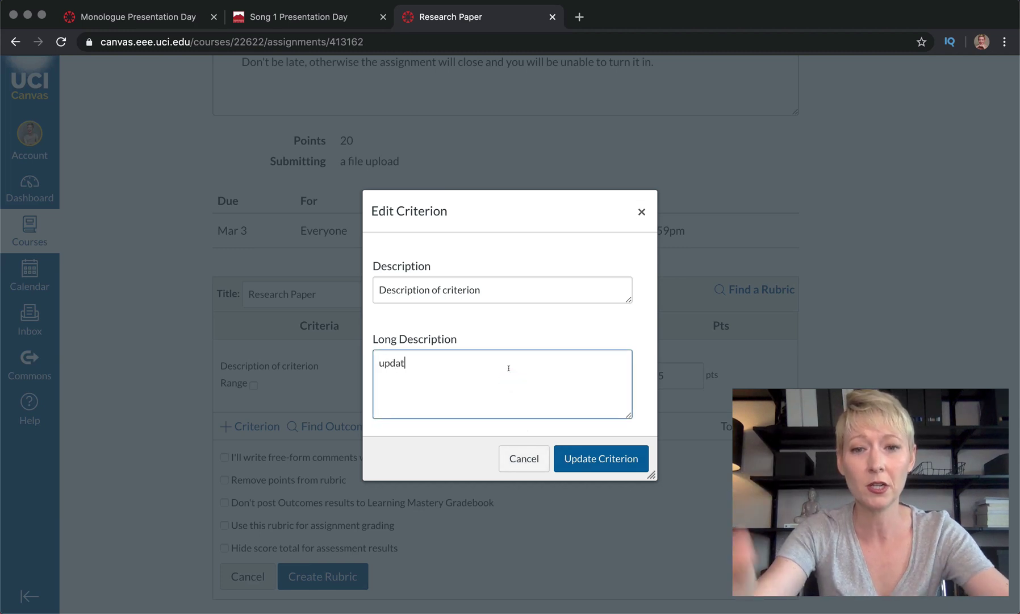
text(e)
click(626, 461)
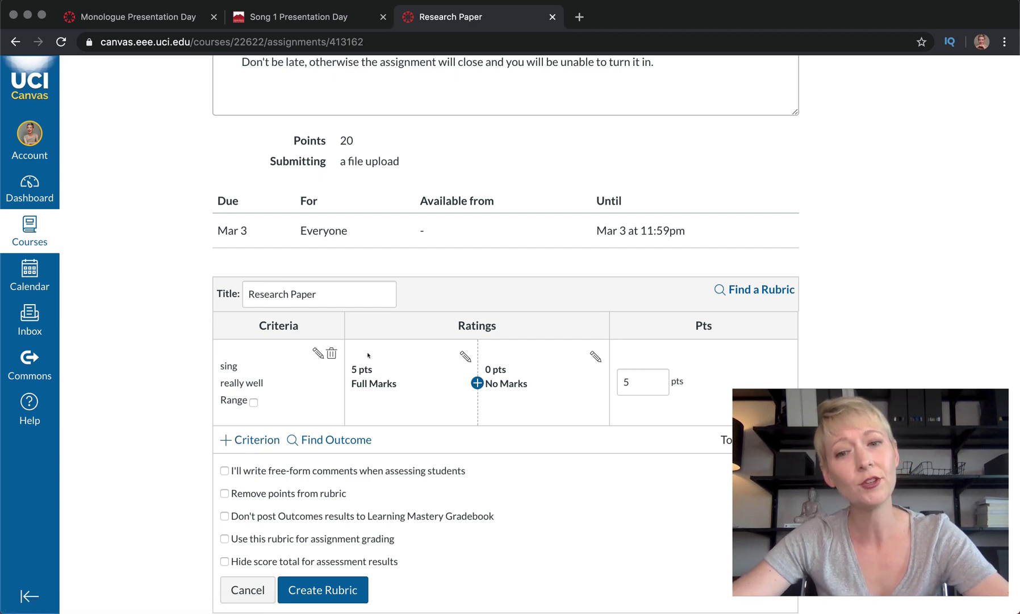
click(464, 356)
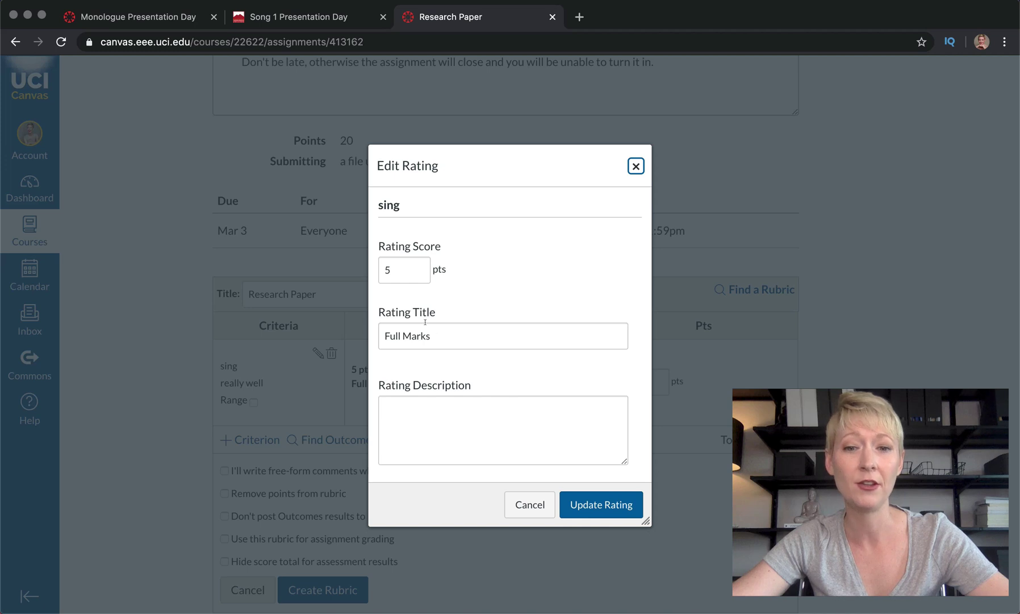
click(529, 504)
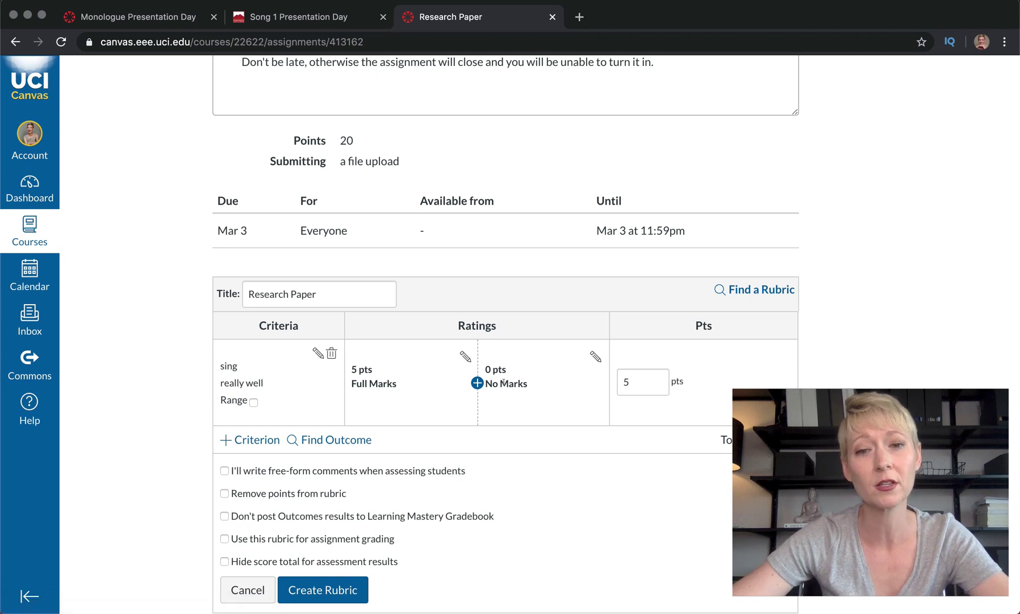
click(477, 383)
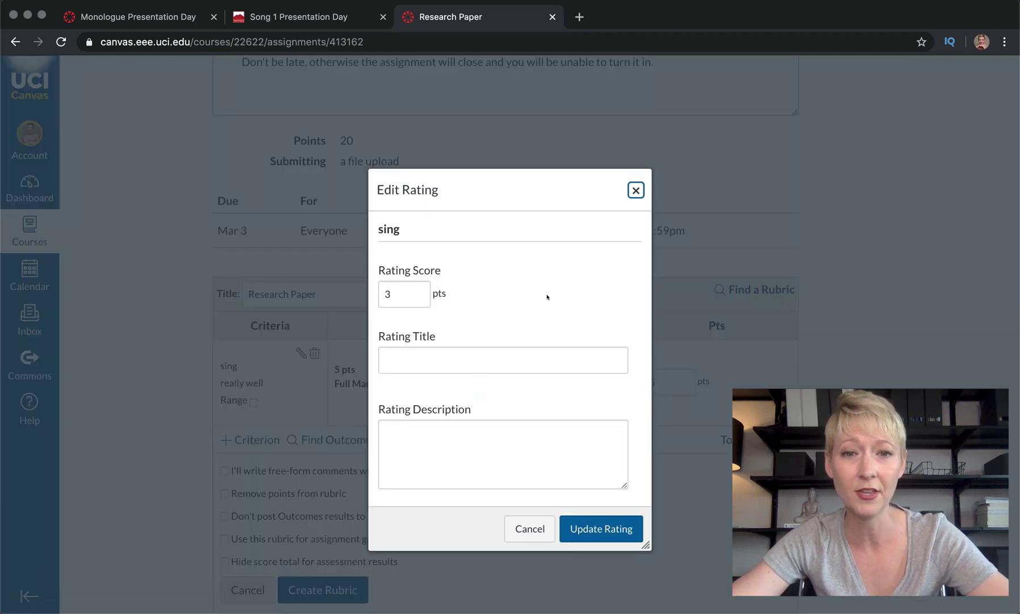
click(636, 190)
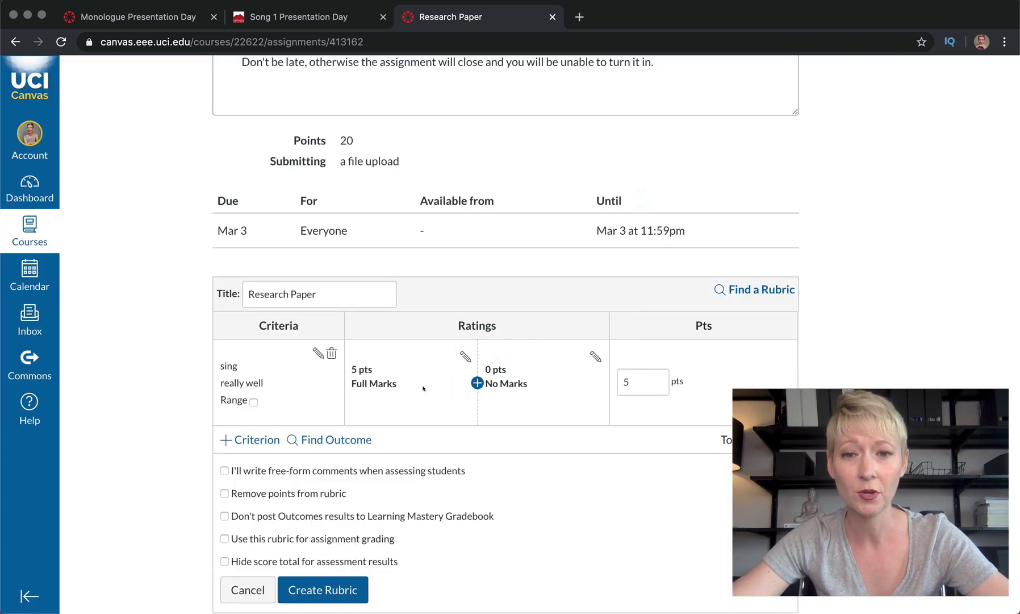
scroll(656, 386, down, 1)
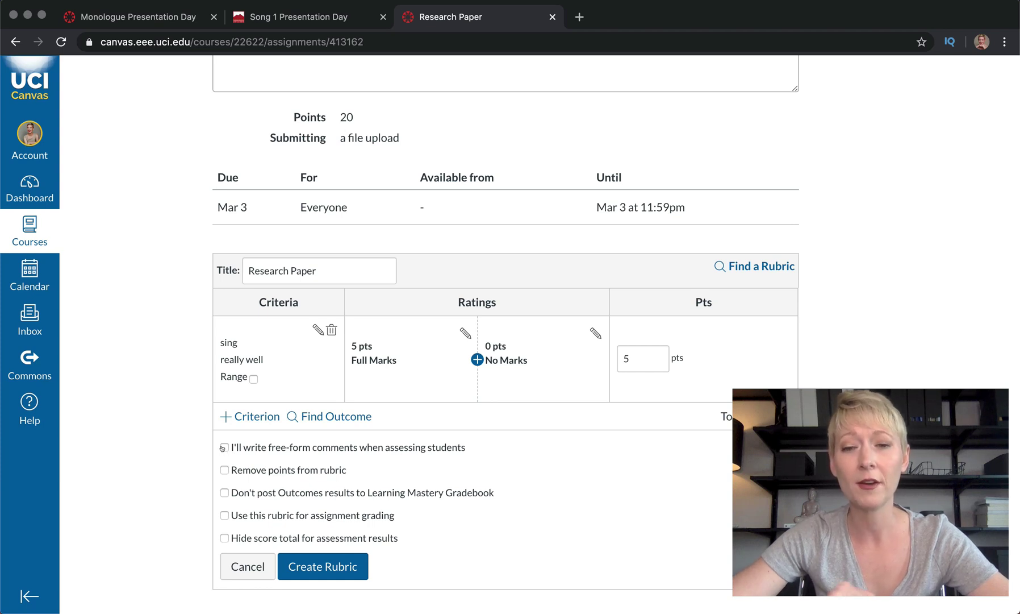
Step: Leave free-form comments off and set the Research Paper rubric to remove points from ratings
click(224, 447)
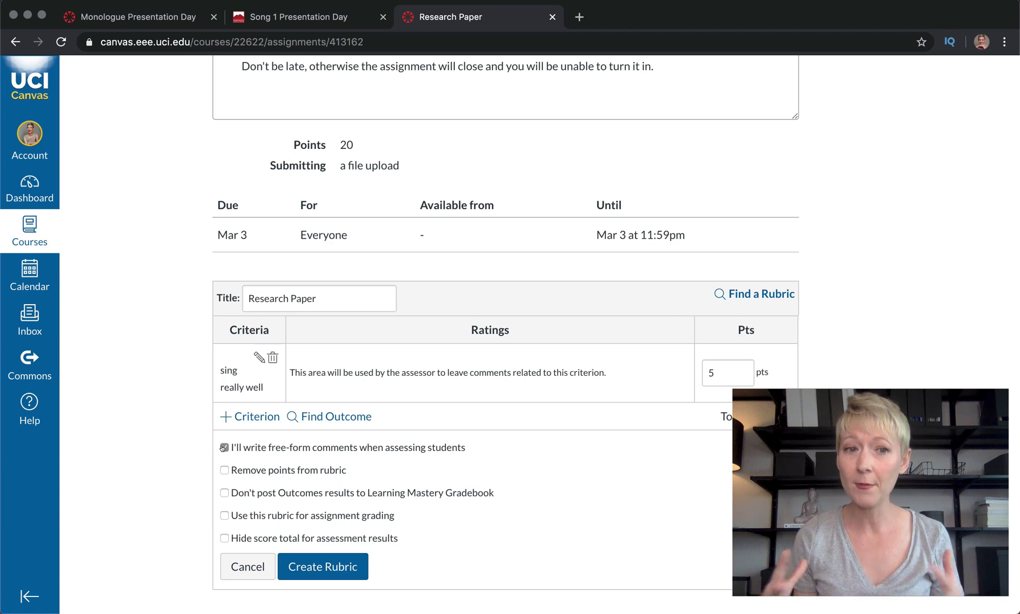
click(224, 448)
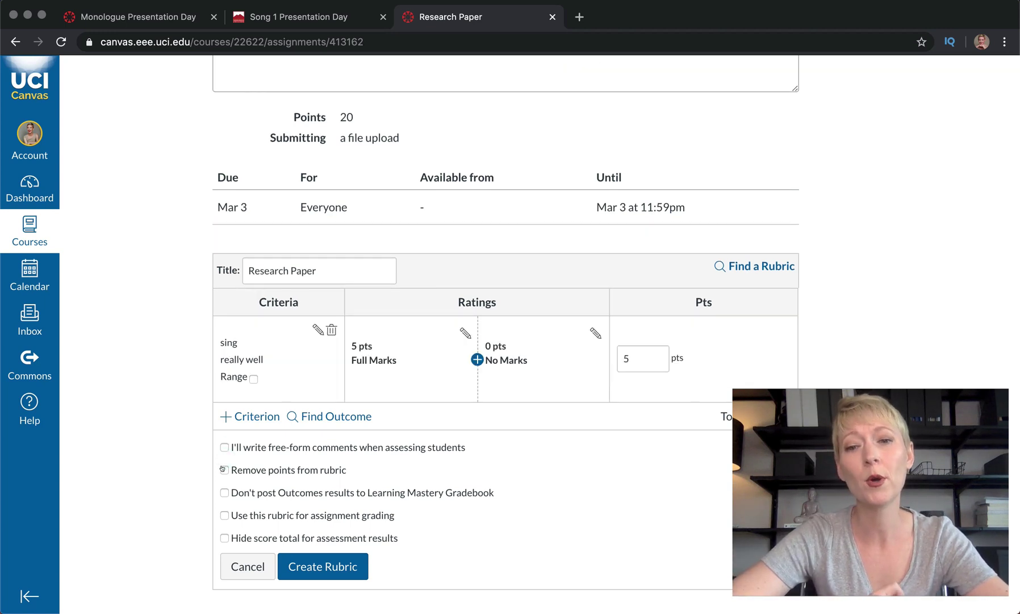
click(224, 469)
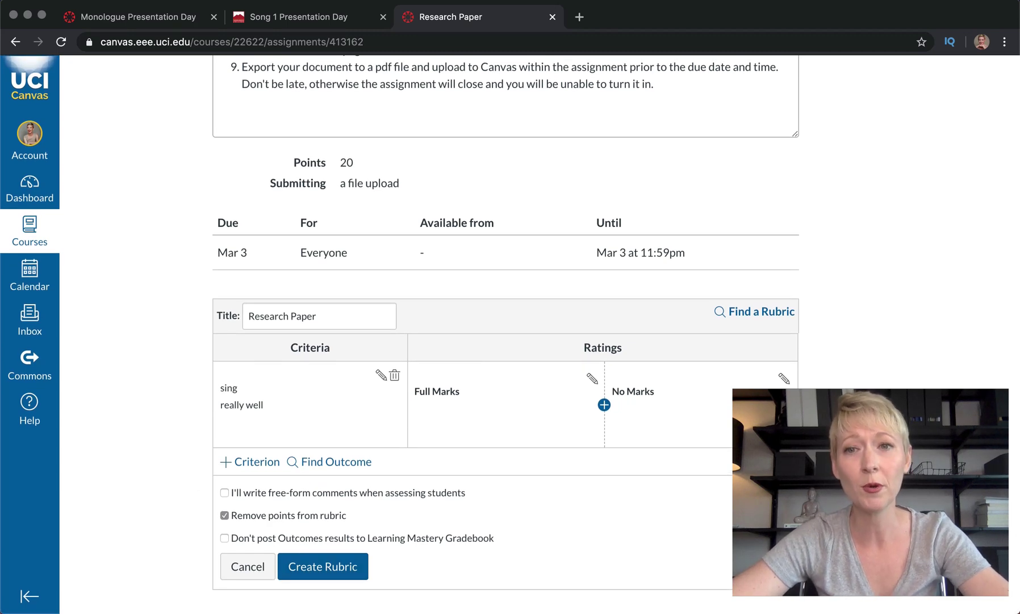
click(310, 17)
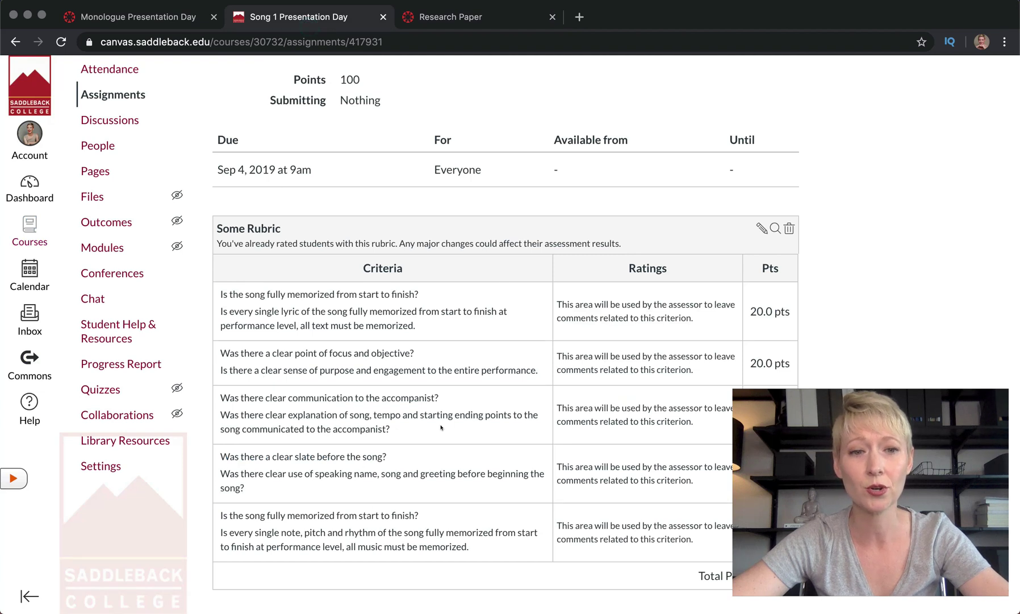
Step: Launch SpeedGrader for Song 1 Presentation Day from the assignment's Related Items
click(797, 463)
click(614, 293)
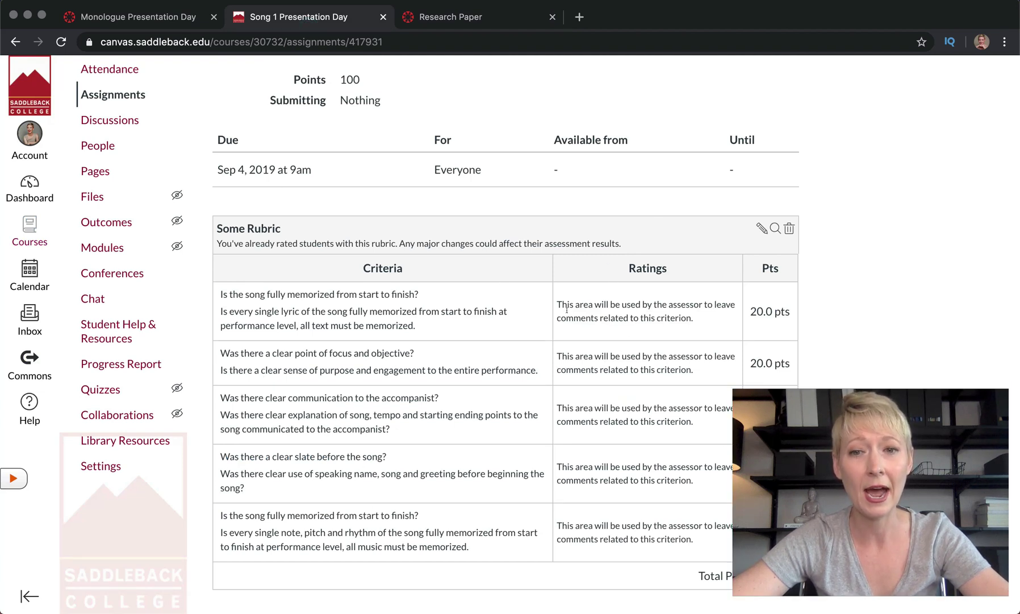
scroll(591, 394, up, 5)
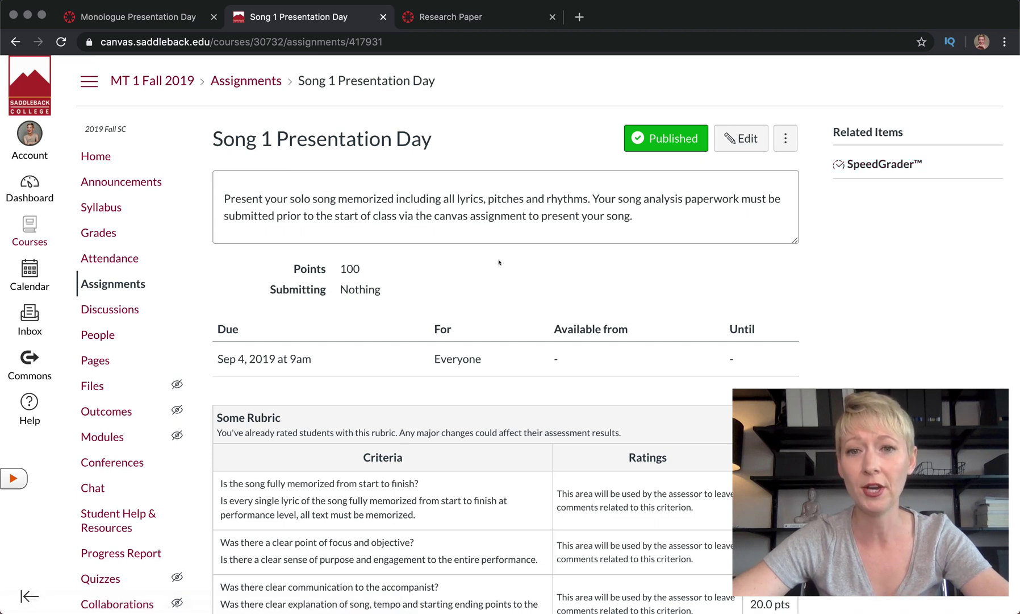
click(873, 164)
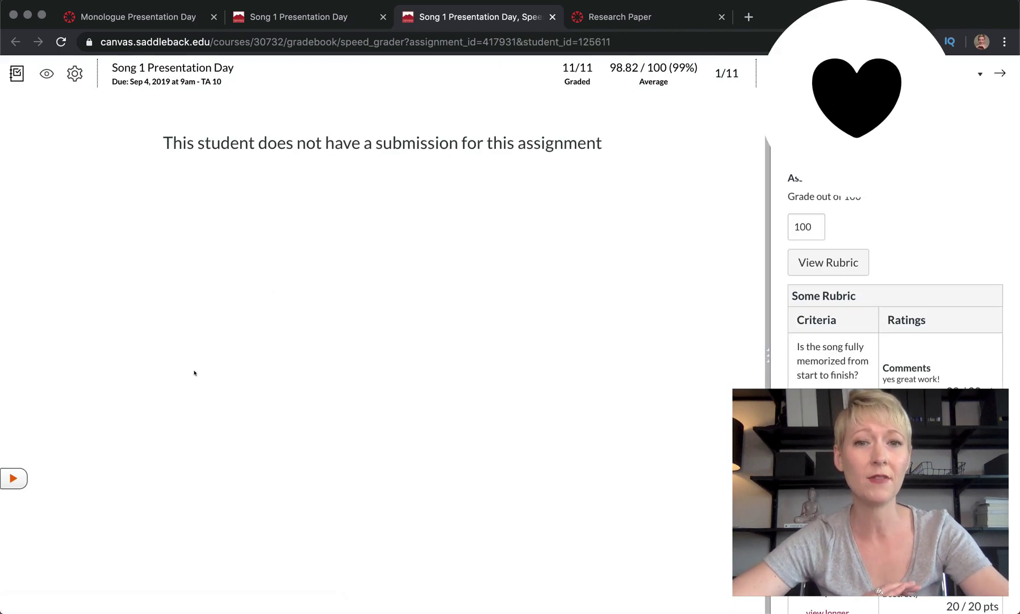
Step: Widen SpeedGrader's grading panel and expand the Some Rubric assessment into editable points and comments
drag(824, 494, 695, 490)
click(768, 358)
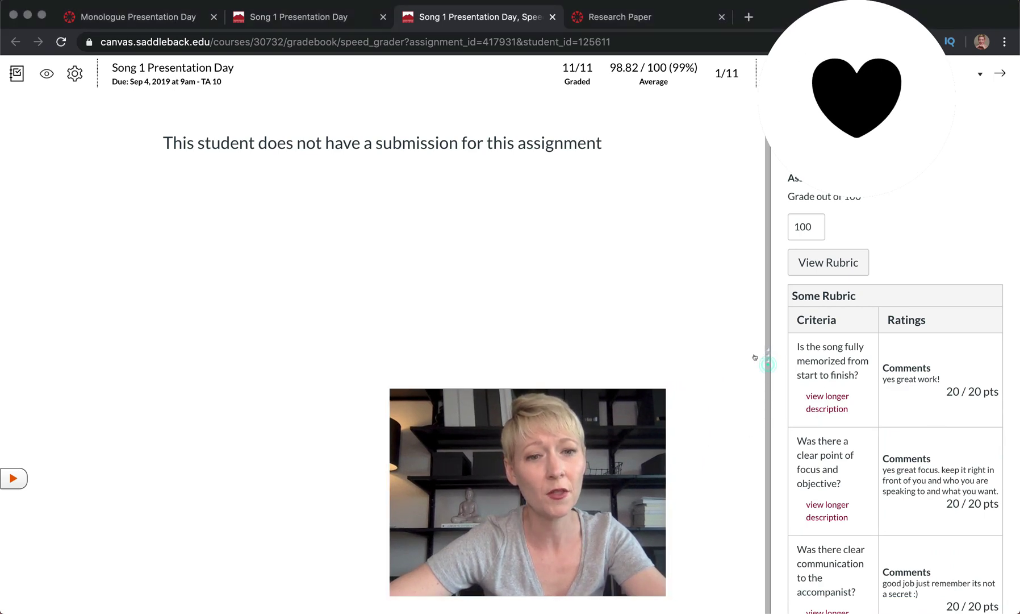
drag(755, 356, 252, 321)
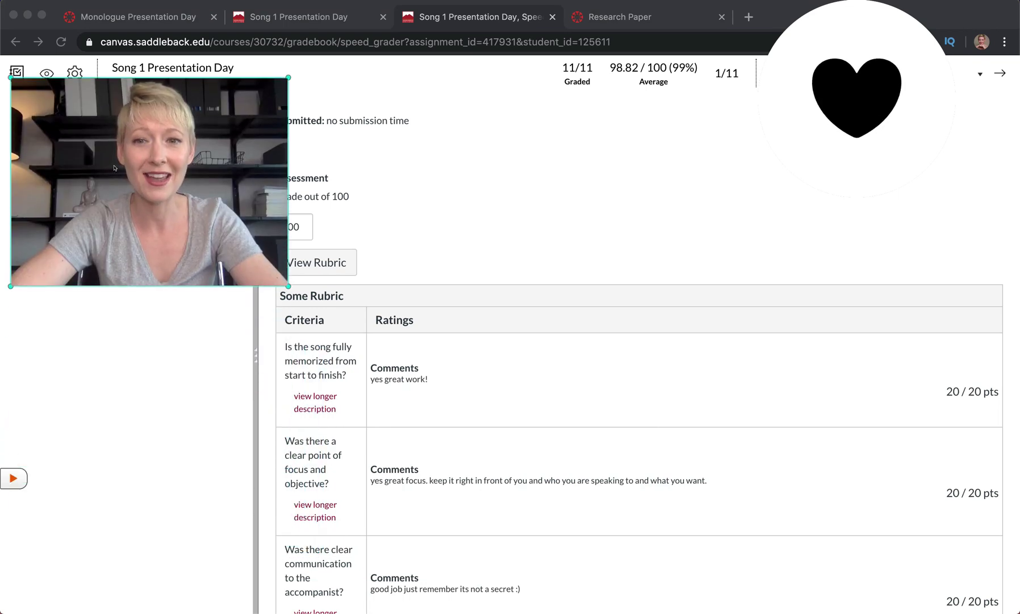
click(335, 262)
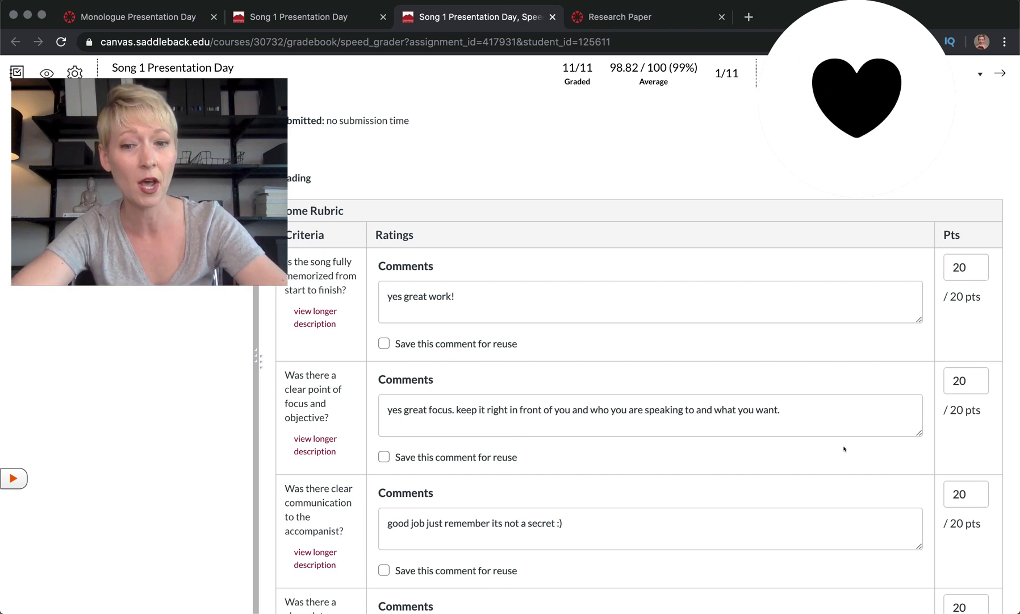
Step: Scroll through the Song 1 rubric assessment down to its 100/100 total and Save button
scroll(844, 449, down, 10)
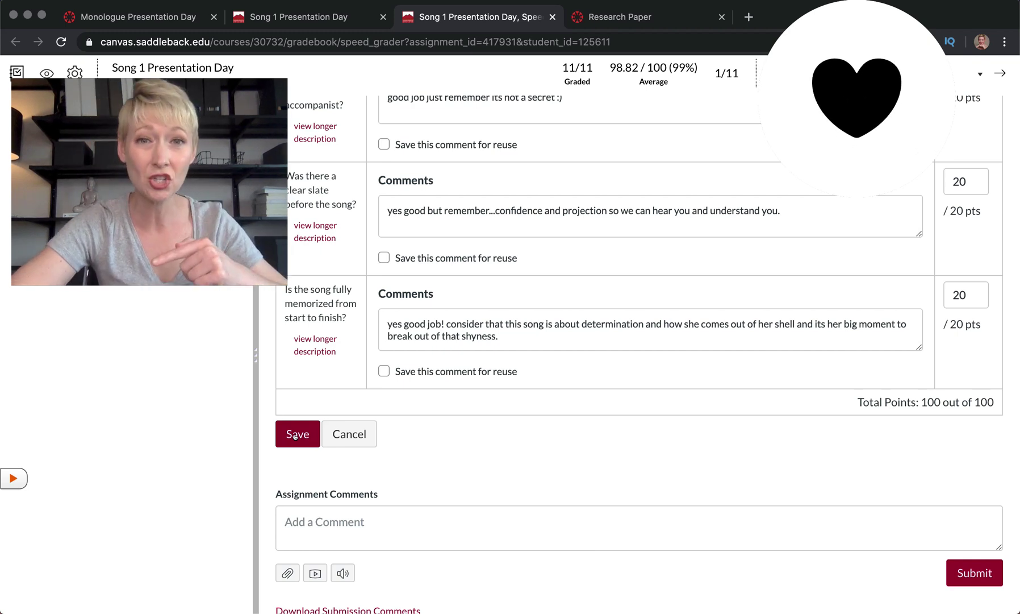
scroll(489, 468, down, 1)
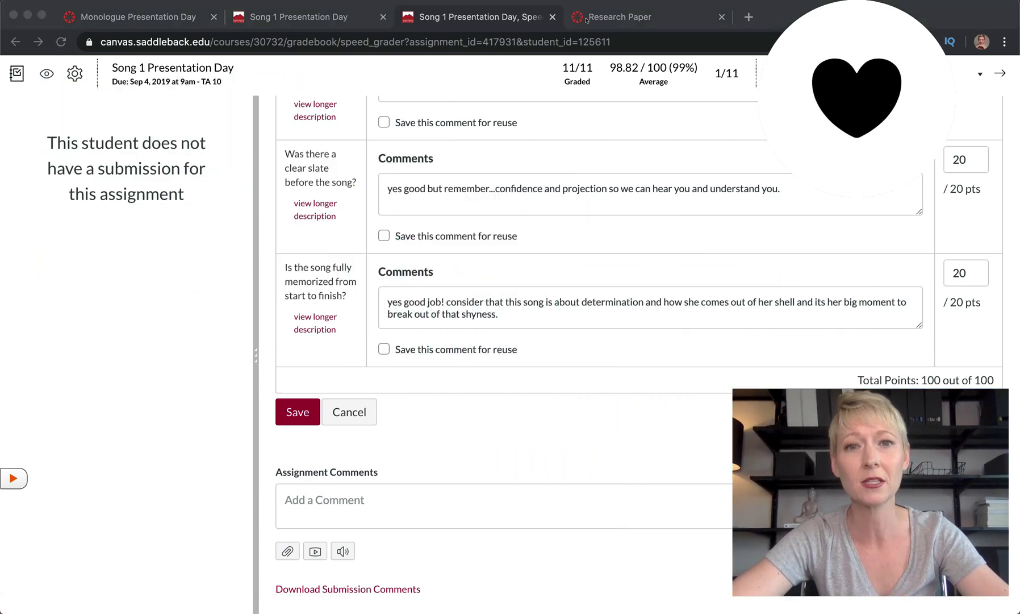
Step: In the MT 1 Fall 2019 gradebook, browse the Song 1 Analysis and Song 1 Presentation column menus
key(ctrl+shift+Tab)
key(ctrl+shift+Tab)
key(ctrl+shift+Tab)
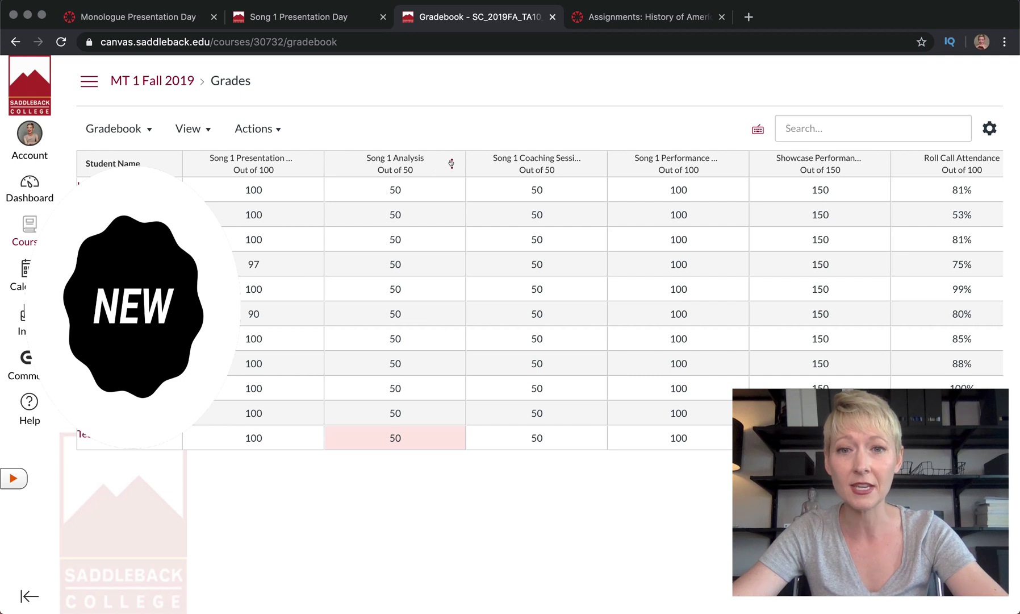
click(451, 163)
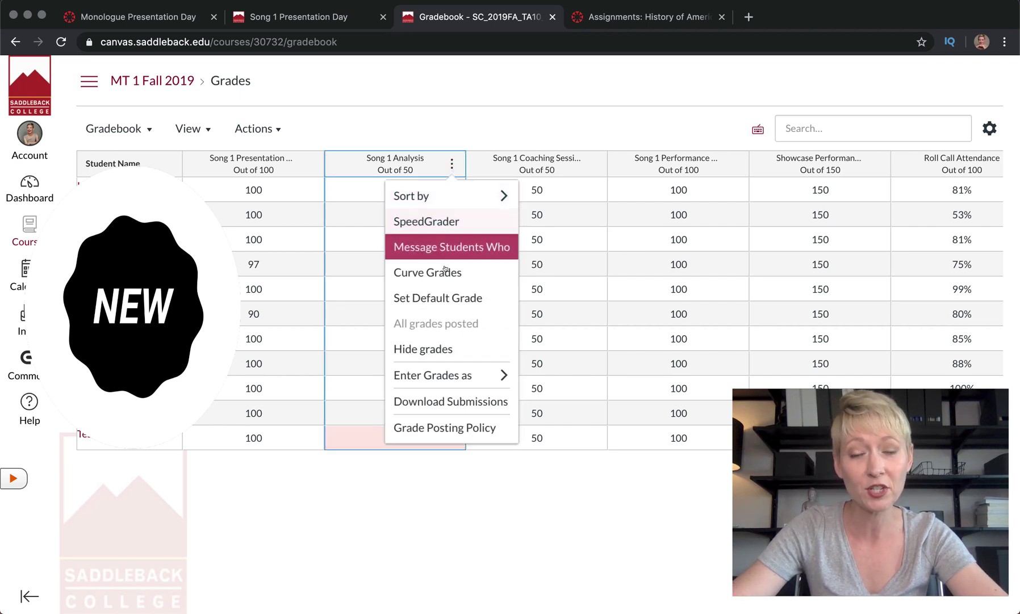
mouse_move(436, 379)
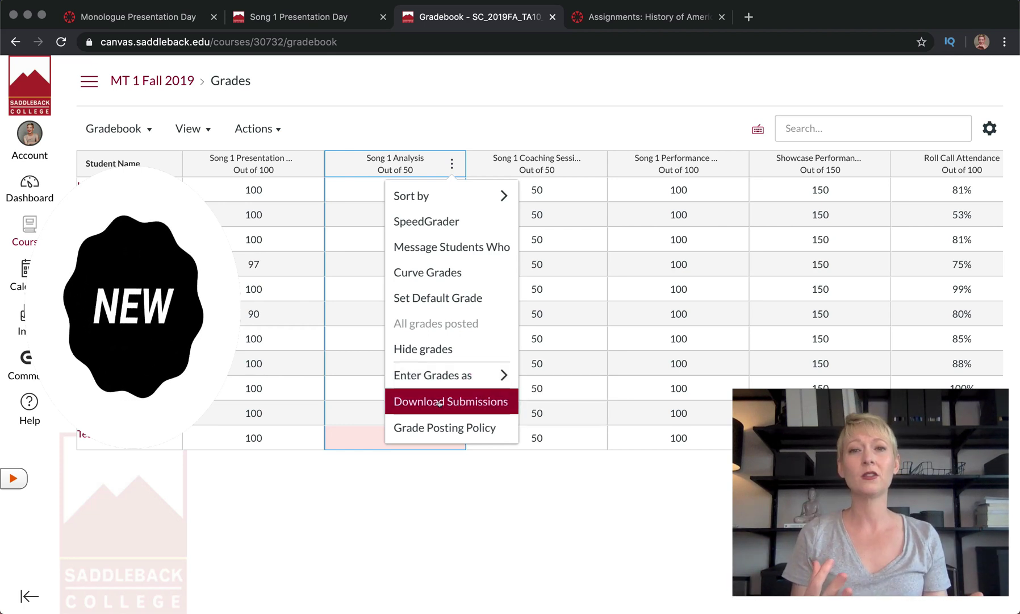
click(518, 96)
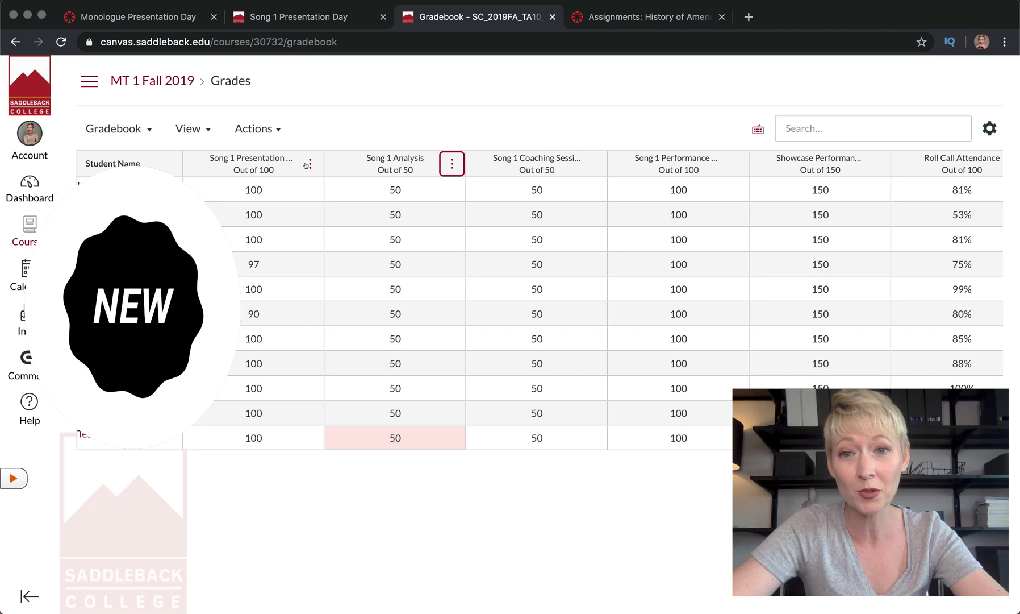
click(309, 164)
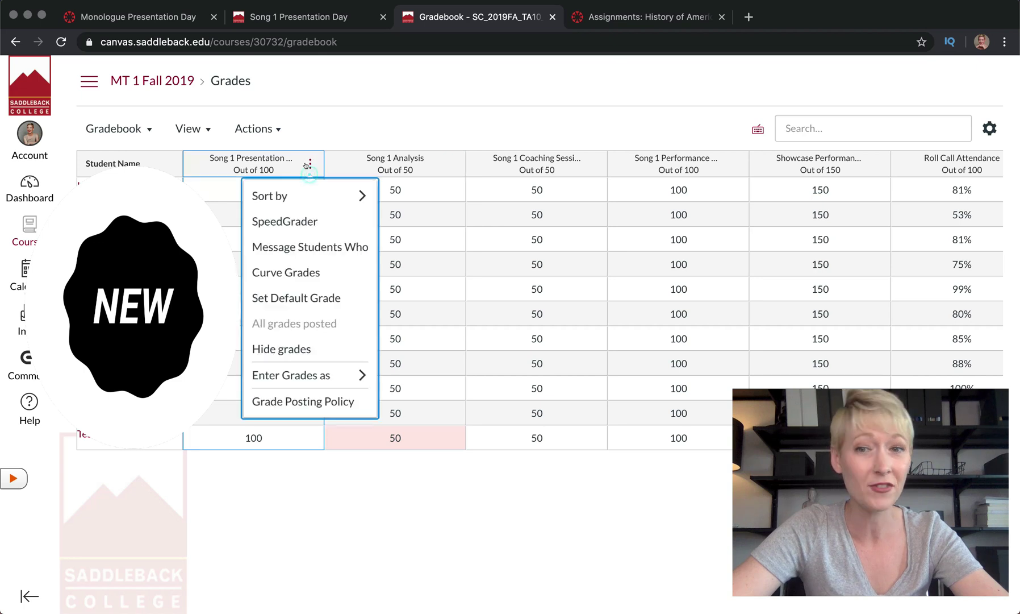
click(465, 87)
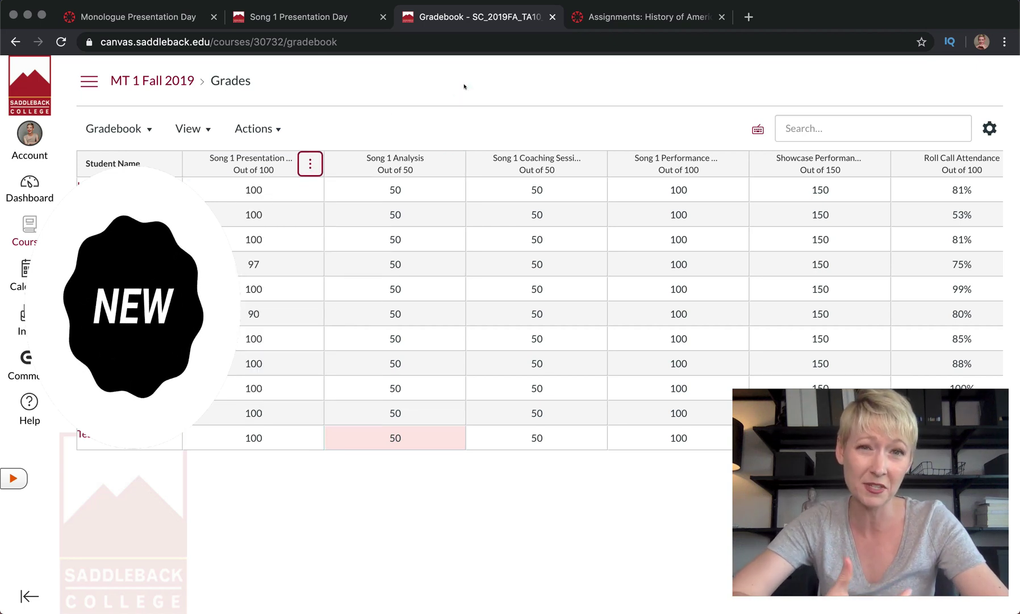